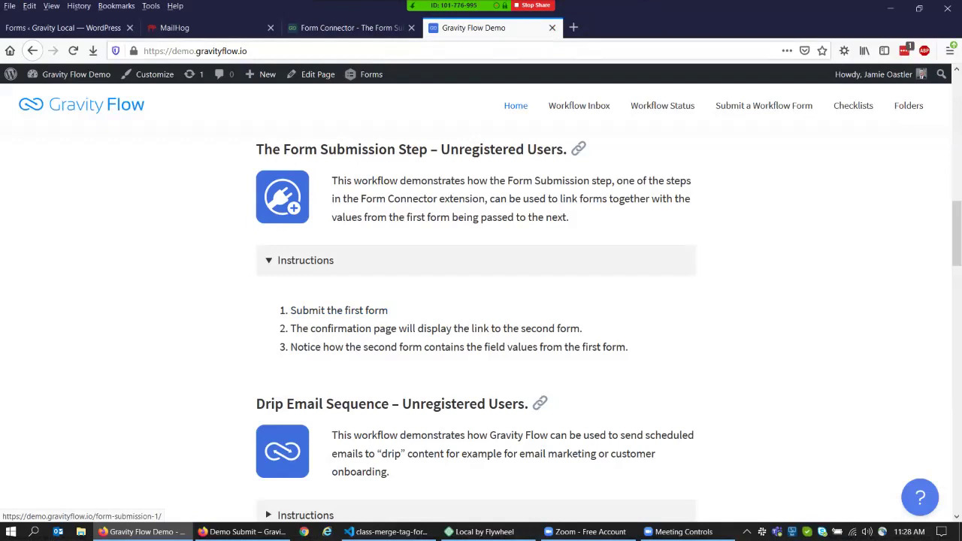
Step: Open the Form Submission 1 demo form from the 'Submit the first form' link
{"action": "left_click", "coordinate": [338, 310]}
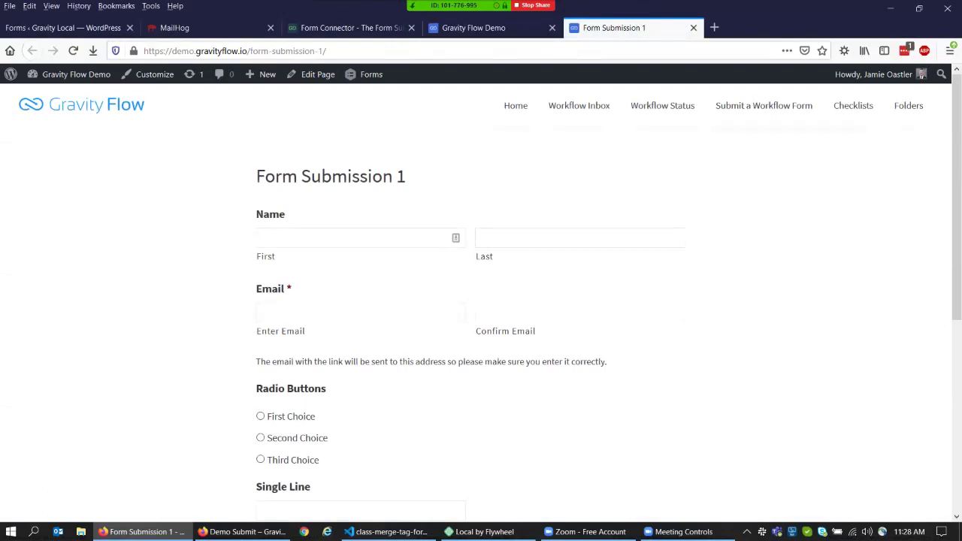
Step: Fill the name, email and email confirmation fields from saved autocomplete suggestions
{"action": "key", "text": "Down"}
{"action": "key", "text": "Down"}
{"action": "key", "text": "Down"}
{"action": "key", "text": "Up"}
{"action": "key", "text": "Return"}
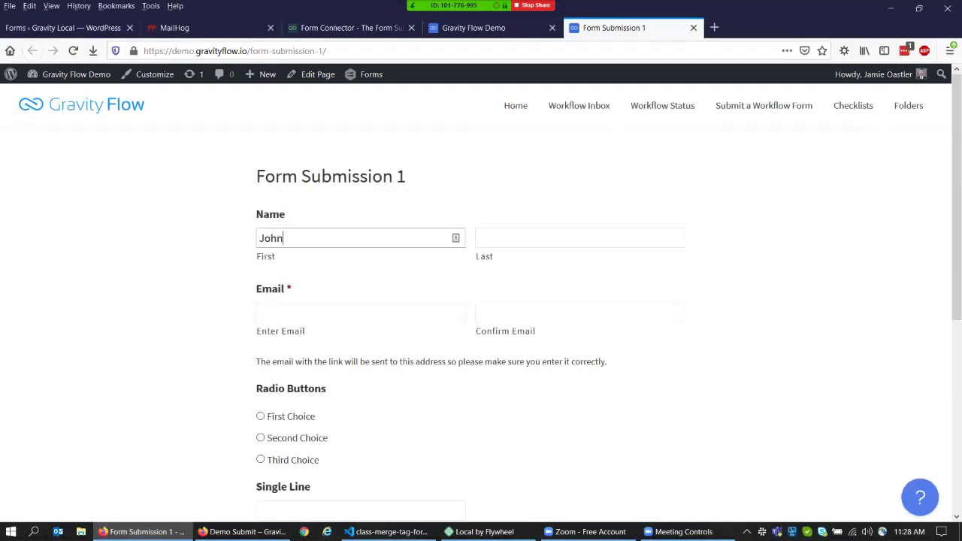
{"action": "key", "text": "Tab"}
{"action": "key", "text": "Down"}
{"action": "key", "text": "Down"}
{"action": "key", "text": "Return"}
{"action": "key", "text": "Tab"}
{"action": "key", "text": "Down"}
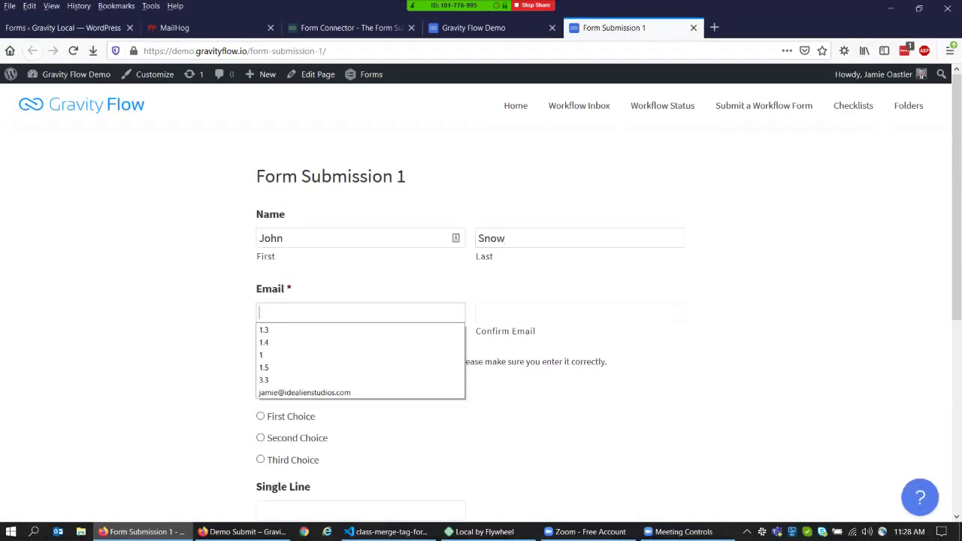
{"action": "key", "text": "Down"}
{"action": "key", "text": "Down"}
{"action": "key", "text": "Down"}
{"action": "key", "text": "Down"}
{"action": "key", "text": "Return"}
{"action": "key", "text": "ctrl+a"}
{"action": "key", "text": "Tab"}
Step: Choose Second Choice, enter 'Example' and '123', and submit Form Submission 1
{"action": "key", "text": "Down"}
{"action": "key", "text": "Return"}
{"action": "key", "text": "Tab"}
{"action": "key", "text": "space"}
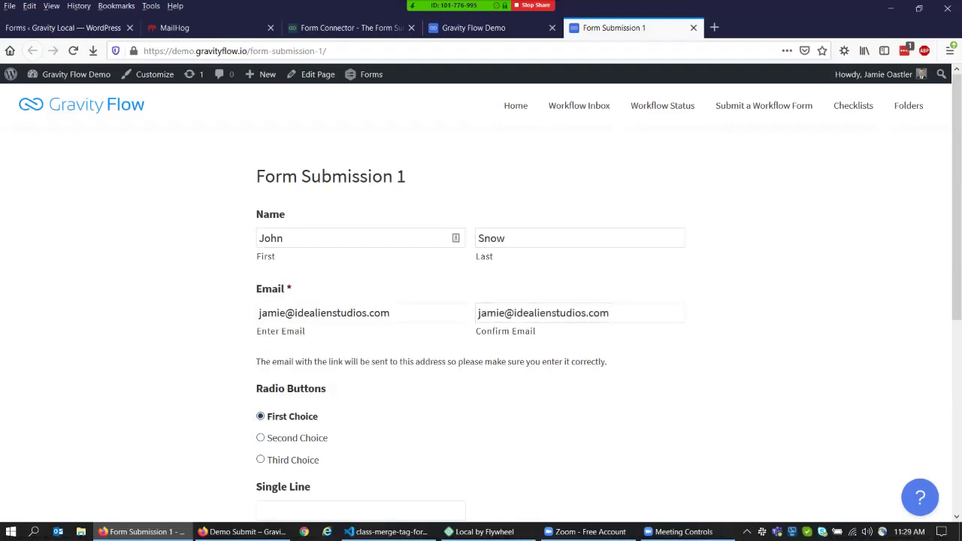
{"action": "key", "text": "Down"}
{"action": "scroll", "coordinate": [481, 301], "scroll_direction": "down", "scroll_amount": 2}
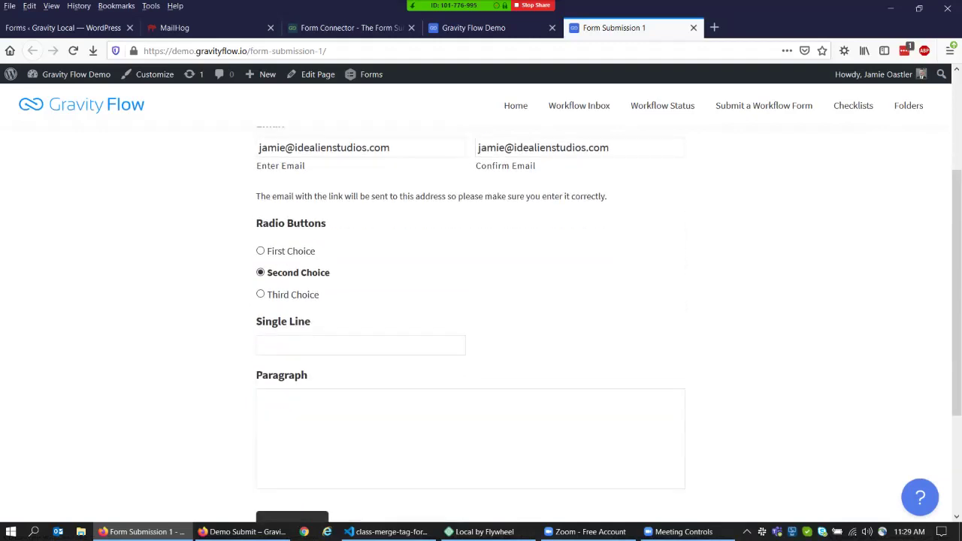
{"action": "key", "text": "Tab"}
{"action": "type", "text": "Example"}
{"action": "key", "text": "Tab"}
{"action": "type", "text": "123"}
{"action": "scroll", "coordinate": [470, 316], "scroll_direction": "down", "scroll_amount": 2}
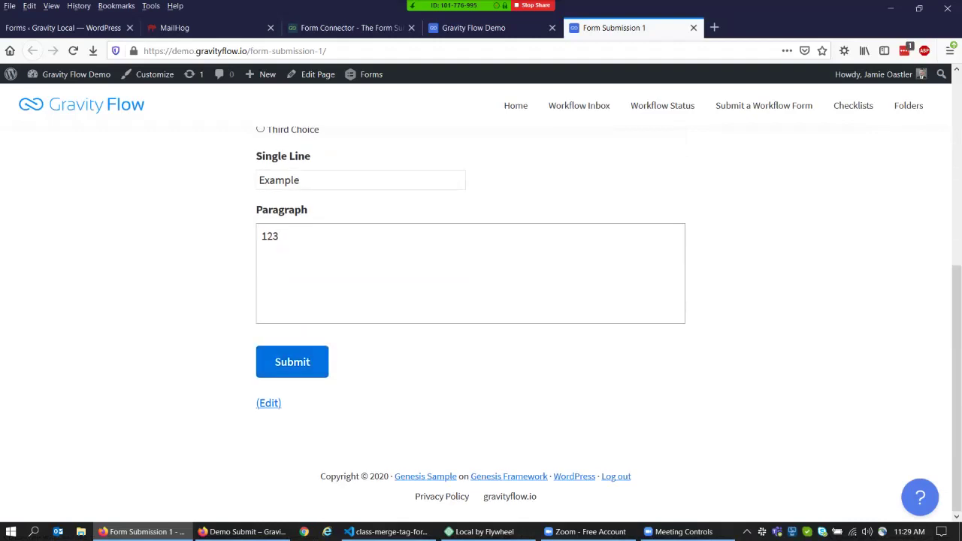
{"action": "key", "text": "Tab"}
{"action": "key", "text": "Return"}
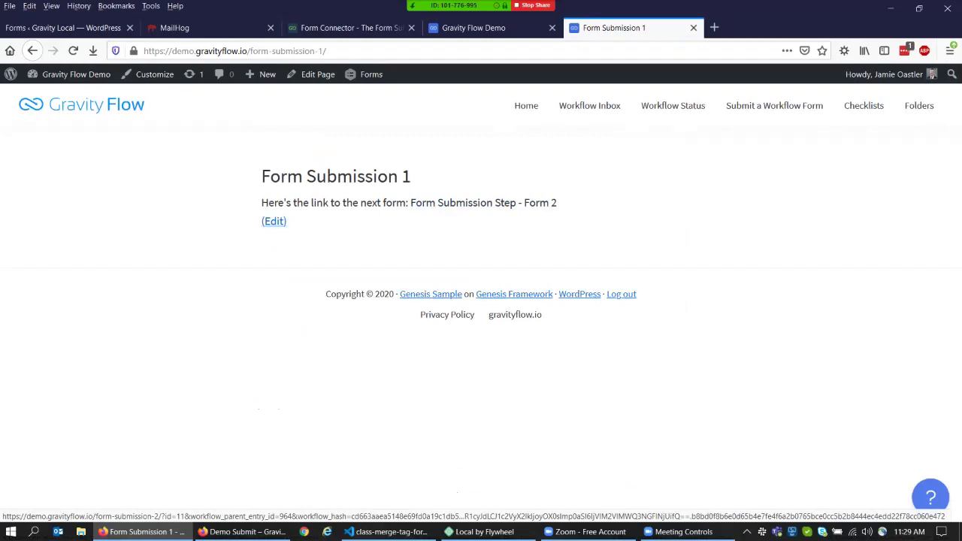
Step: Open Form Submission 2 and inspect its workflow_parent_entry_id value 964 in the URL
{"action": "left_click", "coordinate": [484, 203]}
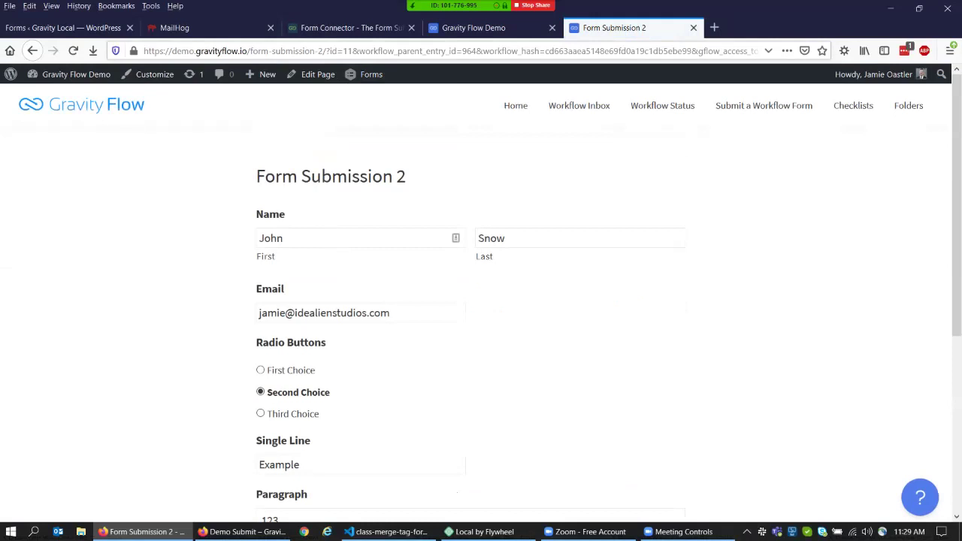
{"action": "double_click", "coordinate": [408, 50]}
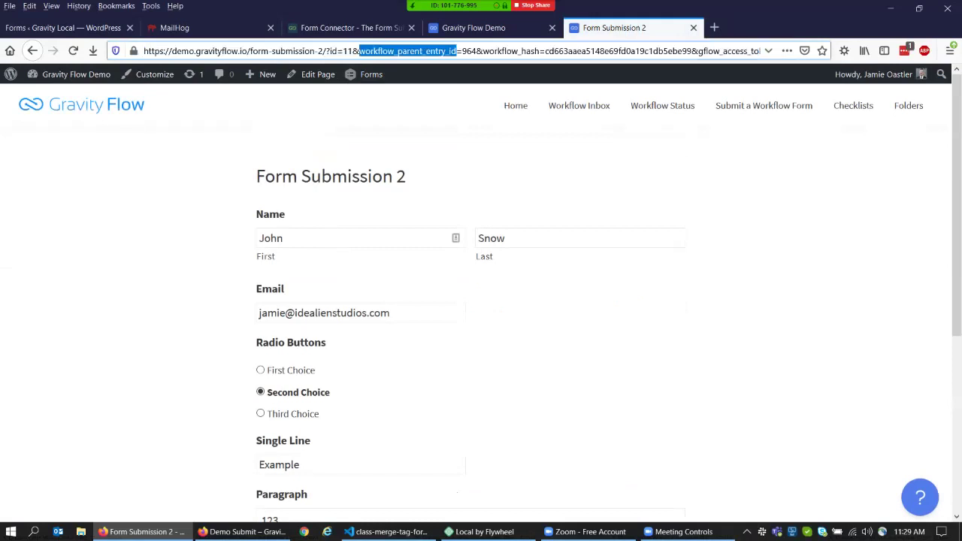
{"action": "double_click", "coordinate": [468, 50]}
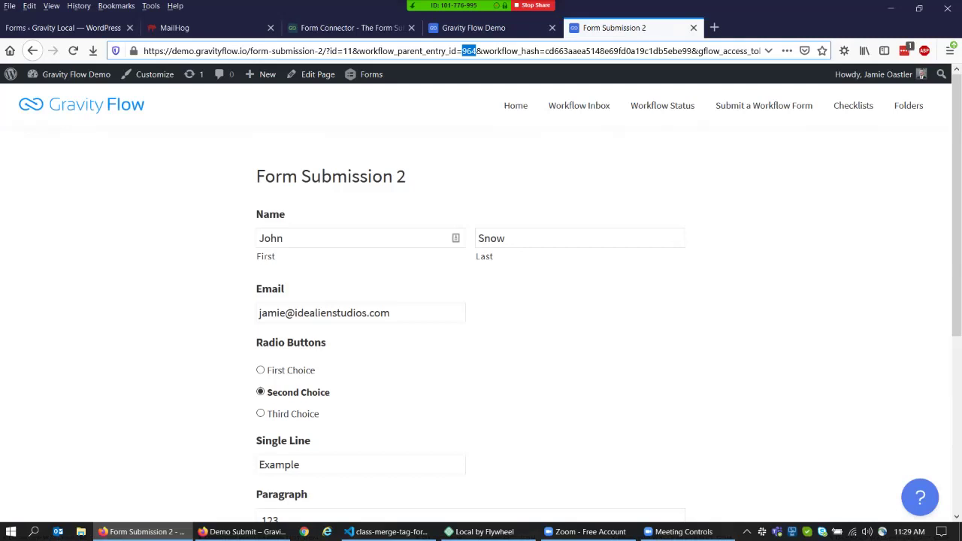
Step: Review the pre-filled fields, switch to First Choice, and submit Form Submission 2
{"action": "scroll", "coordinate": [481, 301], "scroll_direction": "down", "scroll_amount": 1}
{"action": "scroll", "coordinate": [481, 301], "scroll_direction": "down", "scroll_amount": 2}
{"action": "scroll", "coordinate": [481, 300], "scroll_direction": "up", "scroll_amount": 2}
{"action": "scroll", "coordinate": [481, 300], "scroll_direction": "up", "scroll_amount": 1}
{"action": "scroll", "coordinate": [481, 301], "scroll_direction": "down", "scroll_amount": 1}
{"action": "scroll", "coordinate": [481, 301], "scroll_direction": "down", "scroll_amount": 2}
{"action": "scroll", "coordinate": [300, 264], "scroll_direction": "up", "scroll_amount": 2}
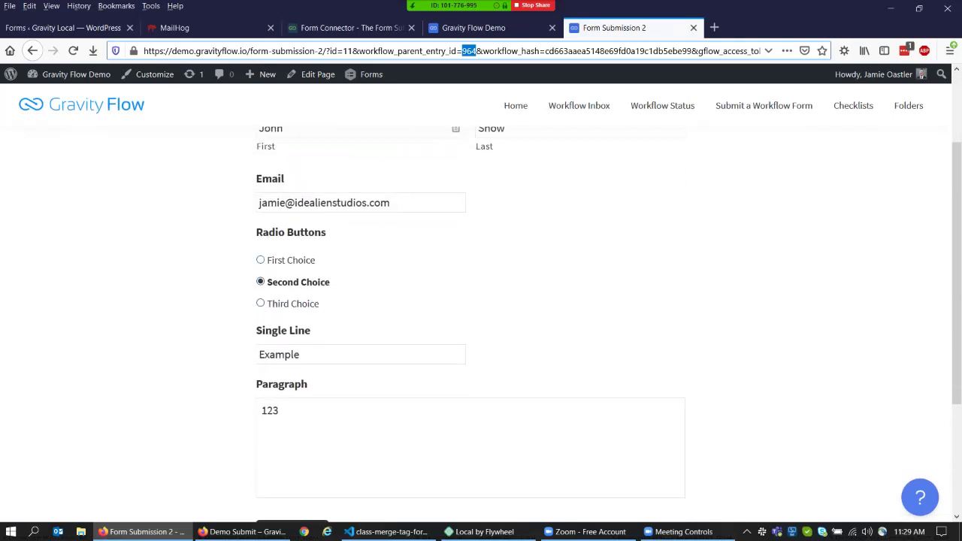
{"action": "left_click", "coordinate": [261, 260]}
{"action": "scroll", "coordinate": [300, 263], "scroll_direction": "down", "scroll_amount": 3}
{"action": "left_click", "coordinate": [292, 362]}
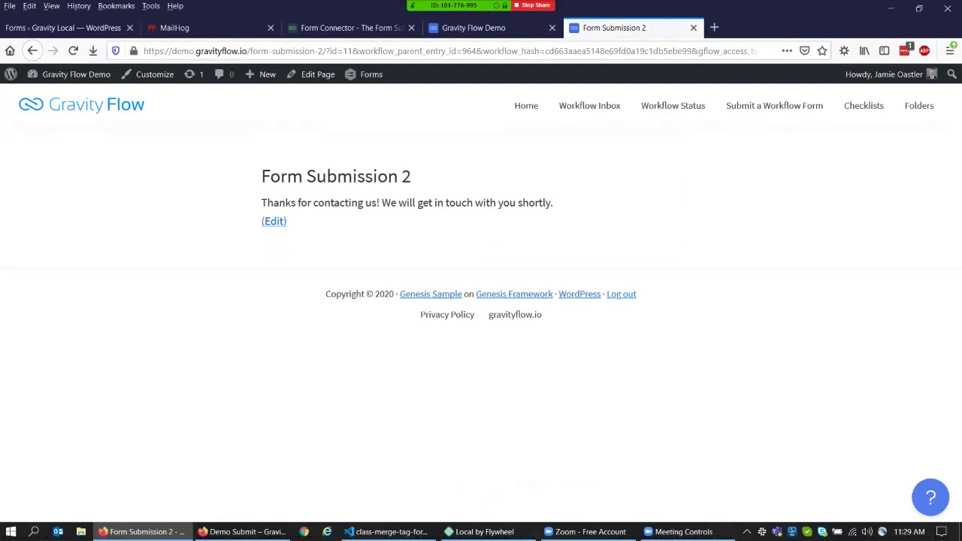
{"action": "triple_click", "coordinate": [352, 176]}
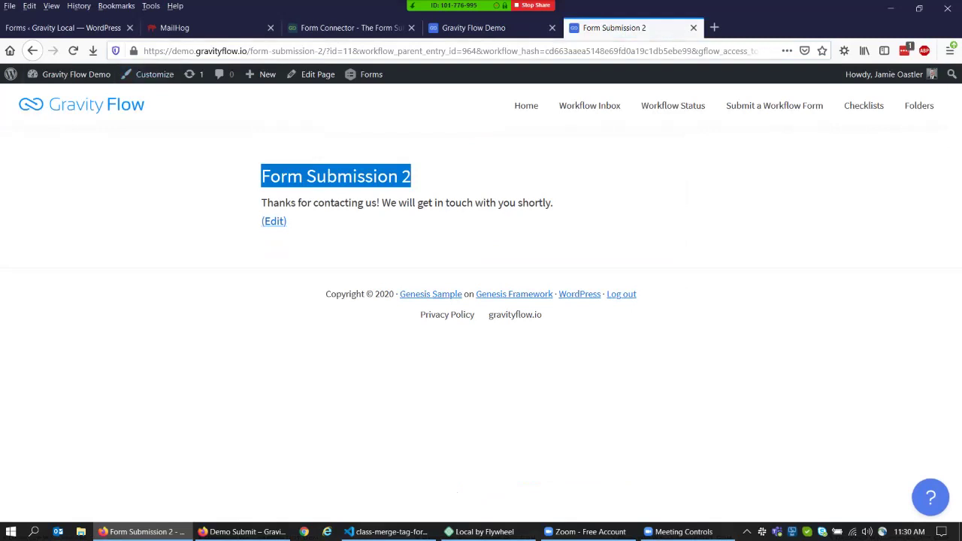
Step: On the local site, submit the Demo – Application form with Fire and Food Services ticked
{"action": "left_click", "coordinate": [242, 531]}
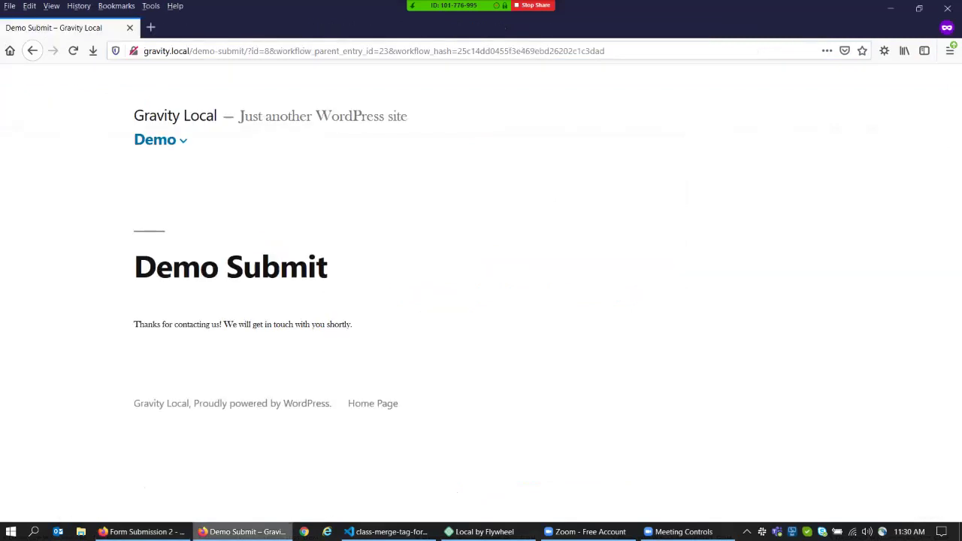
{"action": "left_click", "coordinate": [217, 165]}
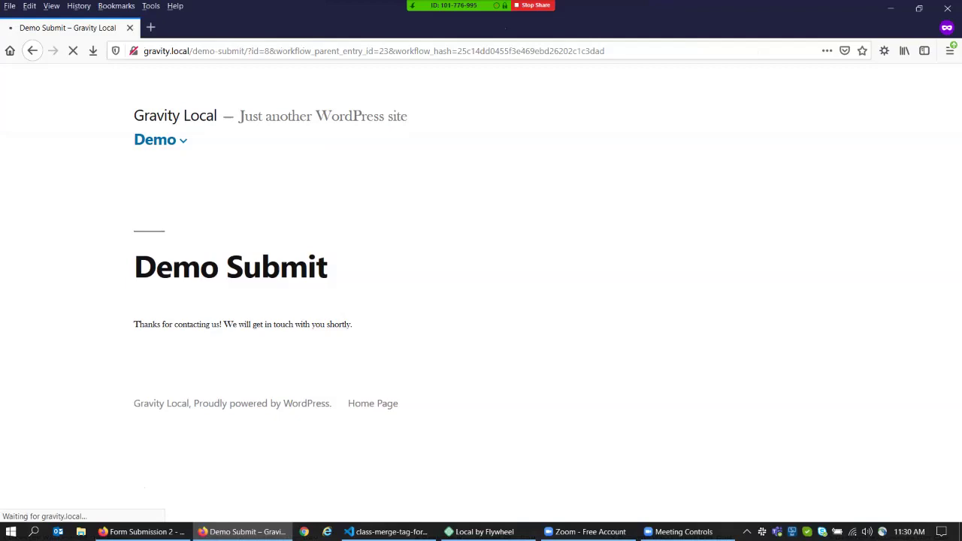
{"action": "scroll", "coordinate": [481, 293], "scroll_direction": "down", "scroll_amount": 3}
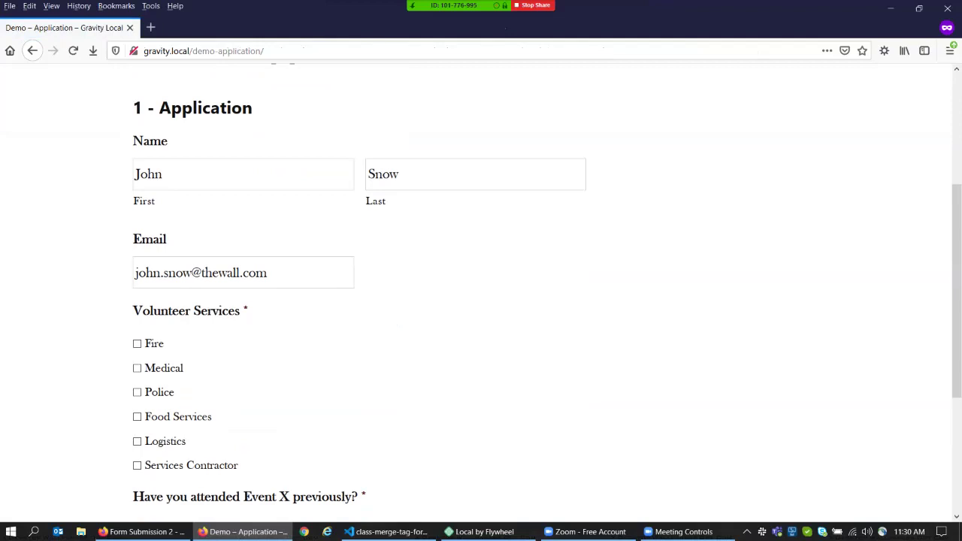
{"action": "scroll", "coordinate": [481, 293], "scroll_direction": "down", "scroll_amount": 1}
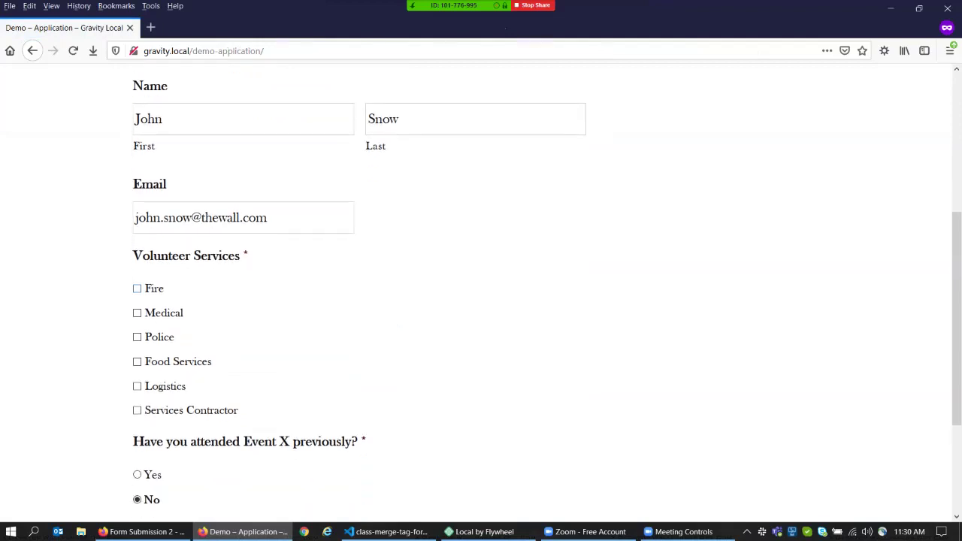
{"action": "left_click", "coordinate": [136, 289]}
{"action": "left_click", "coordinate": [137, 361]}
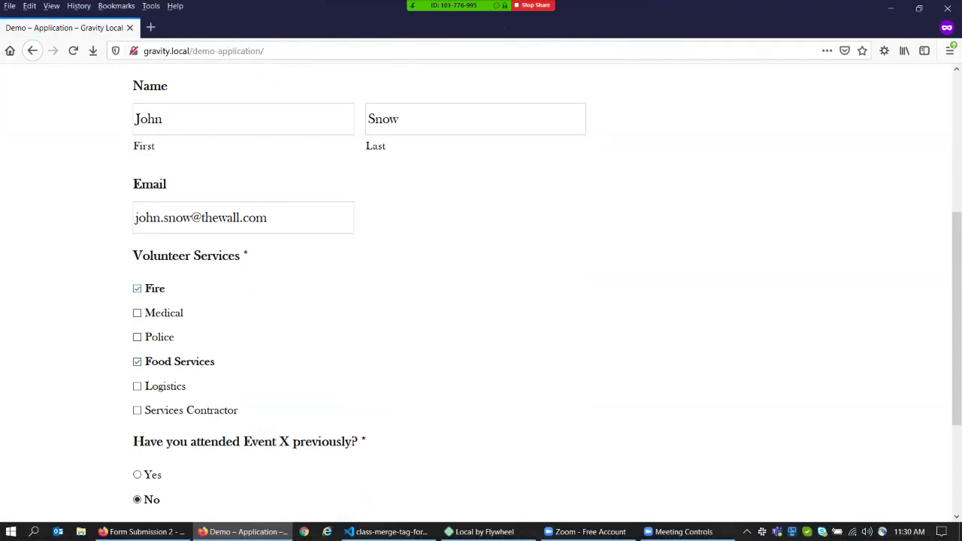
{"action": "scroll", "coordinate": [142, 369], "scroll_direction": "down", "scroll_amount": 3}
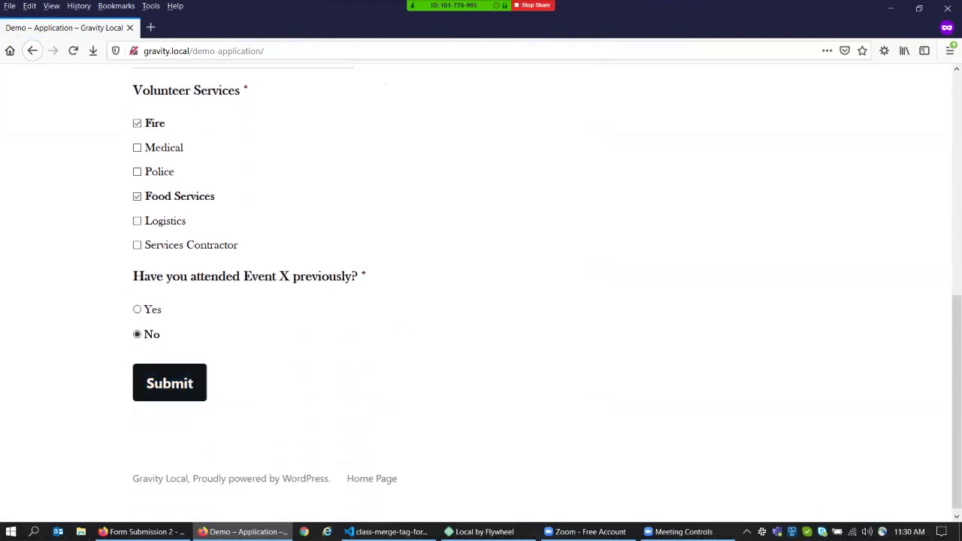
{"action": "left_click", "coordinate": [170, 384]}
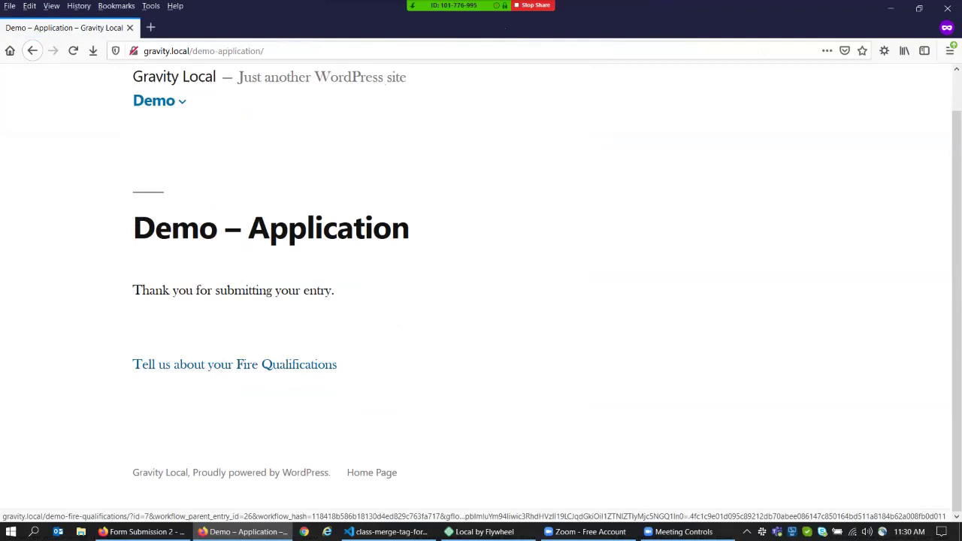
Step: Open the pre-filled Fire Qualifications form and review its fields
{"action": "left_click", "coordinate": [234, 365]}
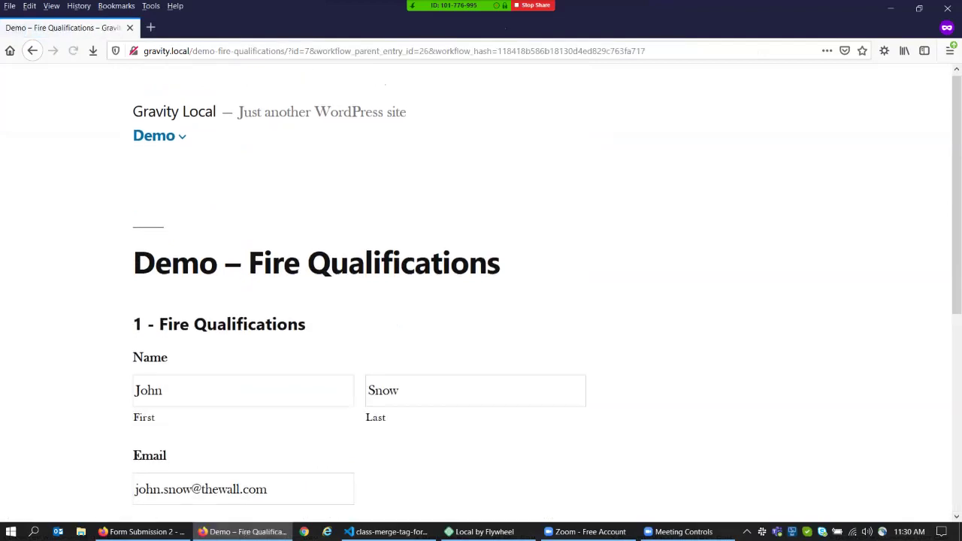
{"action": "scroll", "coordinate": [481, 301], "scroll_direction": "down", "scroll_amount": 4}
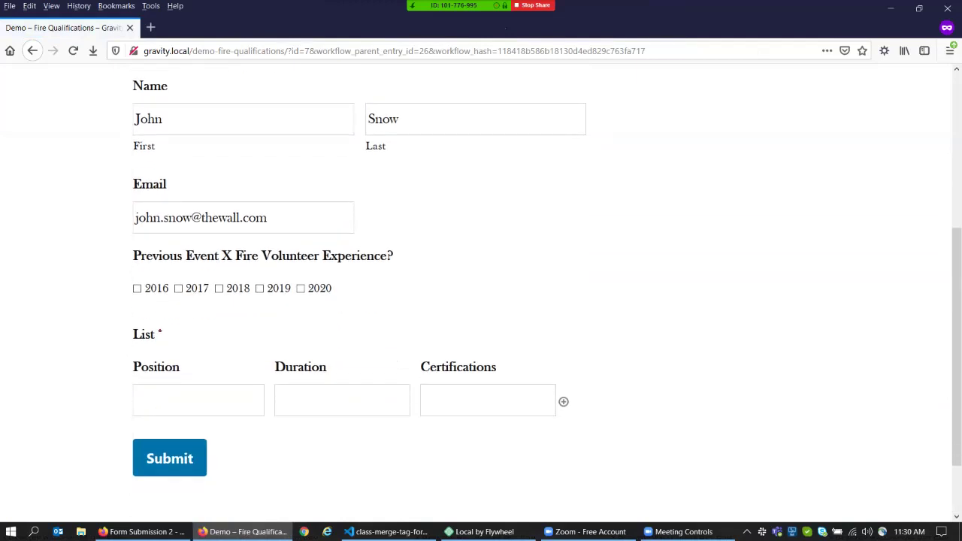
{"action": "scroll", "coordinate": [481, 300], "scroll_direction": "up", "scroll_amount": 1}
{"action": "scroll", "coordinate": [481, 301], "scroll_direction": "down", "scroll_amount": 1}
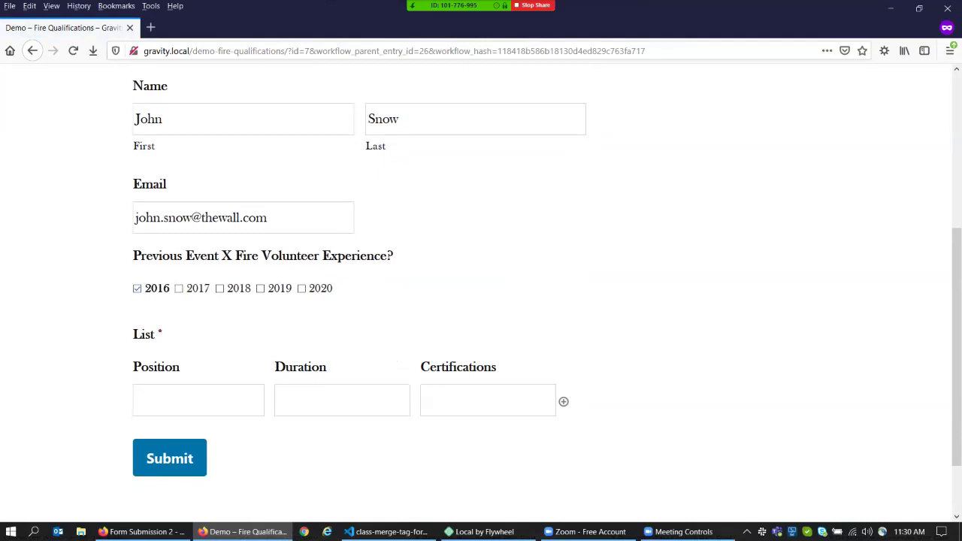
Step: Submit a Watcher, 6 months, 'The King in the North' qualifications row, then return to the gravityflow.io window
{"action": "key", "text": "Tab"}
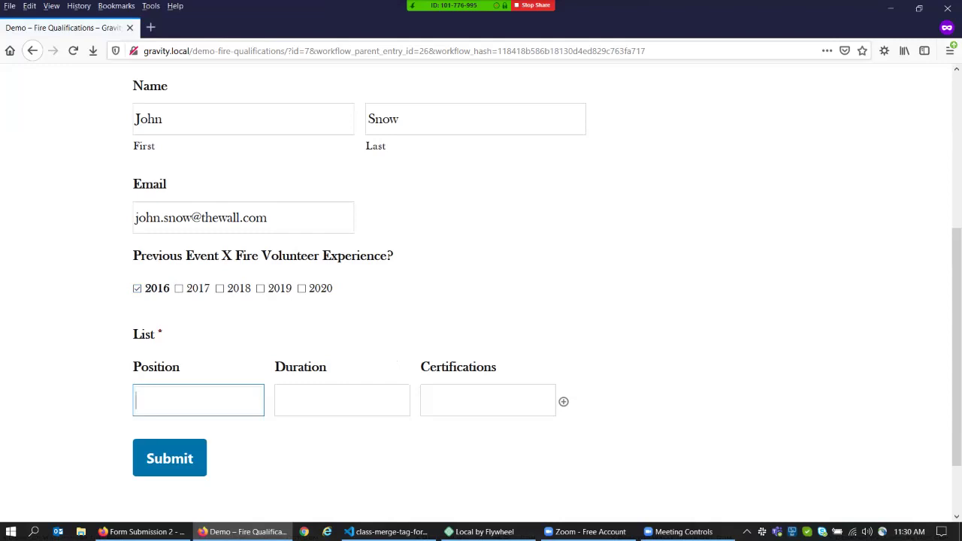
{"action": "type", "text": "Watcher"}
{"action": "key", "text": "Tab"}
{"action": "type", "text": "6 months"}
{"action": "key", "text": "Tab"}
{"action": "type", "text": "The King in the North"}
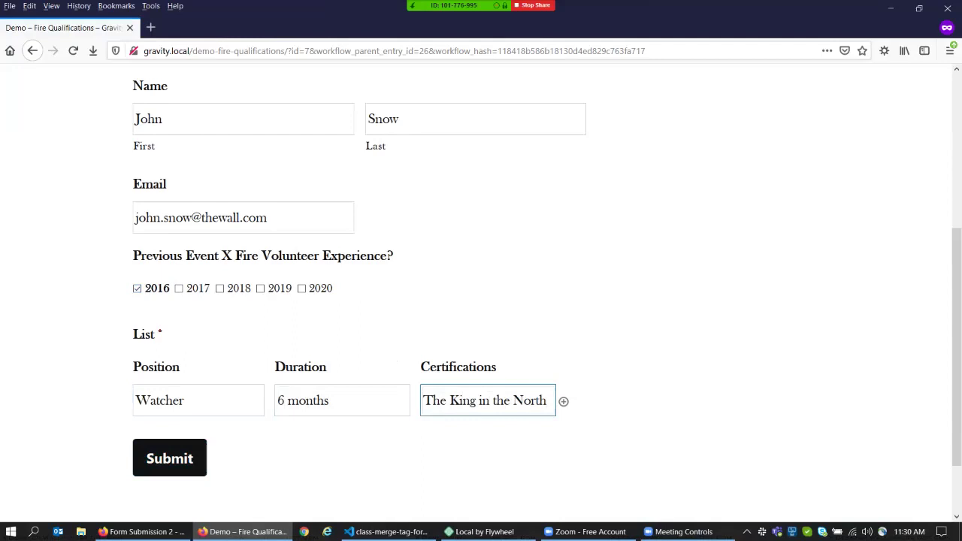
{"action": "key", "text": "Tab"}
{"action": "key", "text": "Return"}
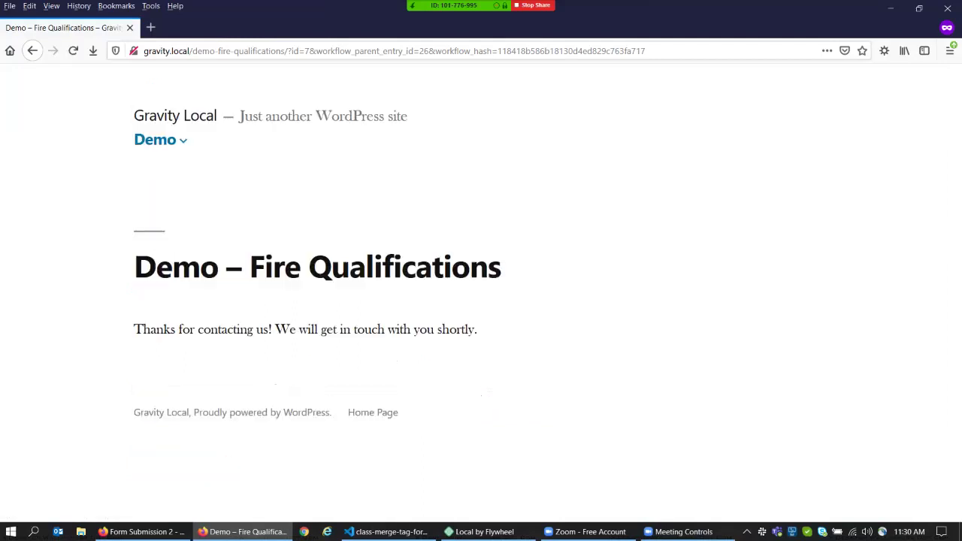
{"action": "key", "text": "alt+Tab"}
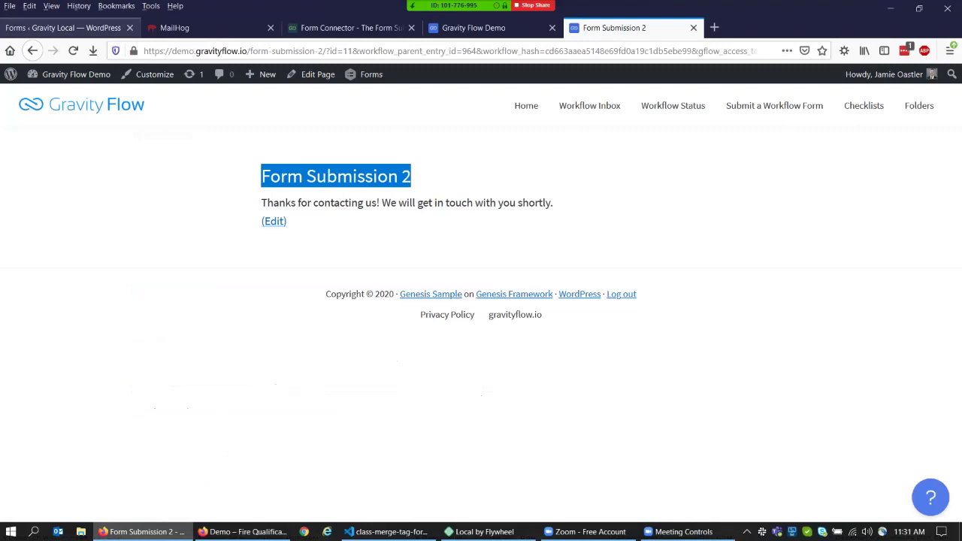
Step: Go from the 1 - Application entry to the form's Workflow steps list
{"action": "left_click", "coordinate": [67, 28]}
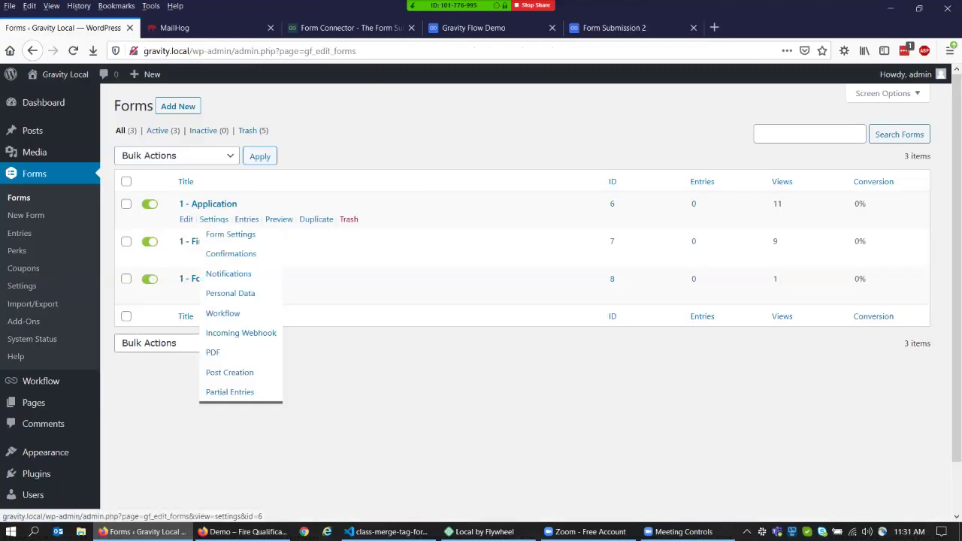
{"action": "left_click", "coordinate": [246, 219]}
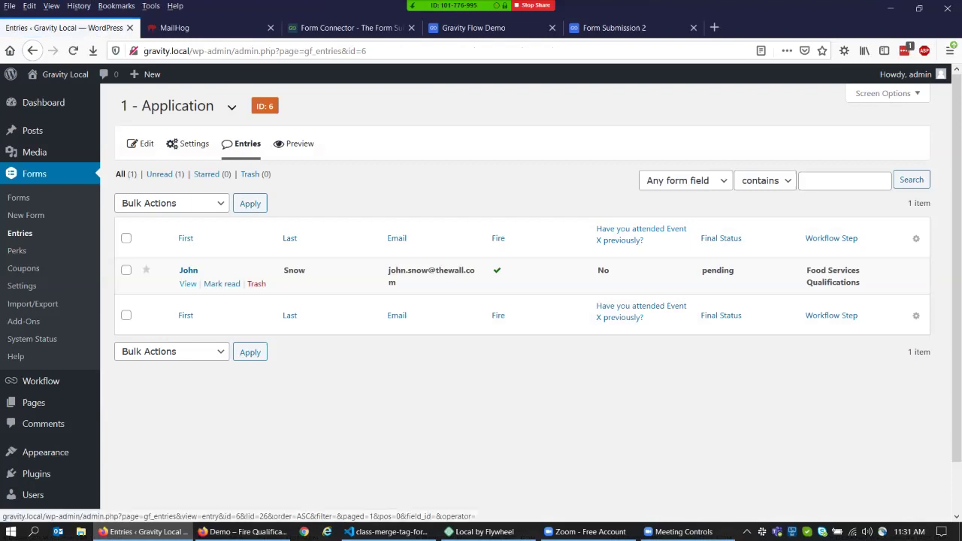
{"action": "left_click", "coordinate": [188, 283]}
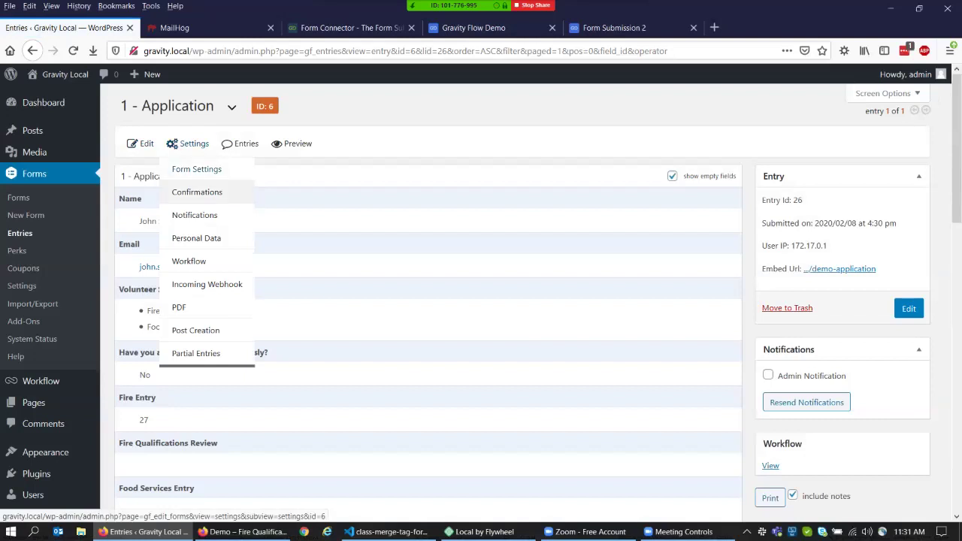
{"action": "mouse_move", "coordinate": [188, 143]}
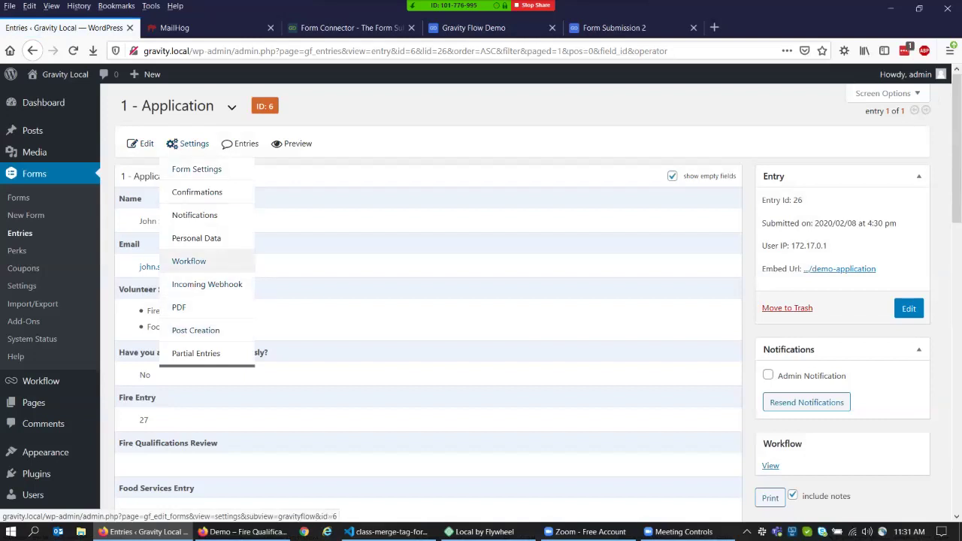
{"action": "left_click", "coordinate": [189, 260]}
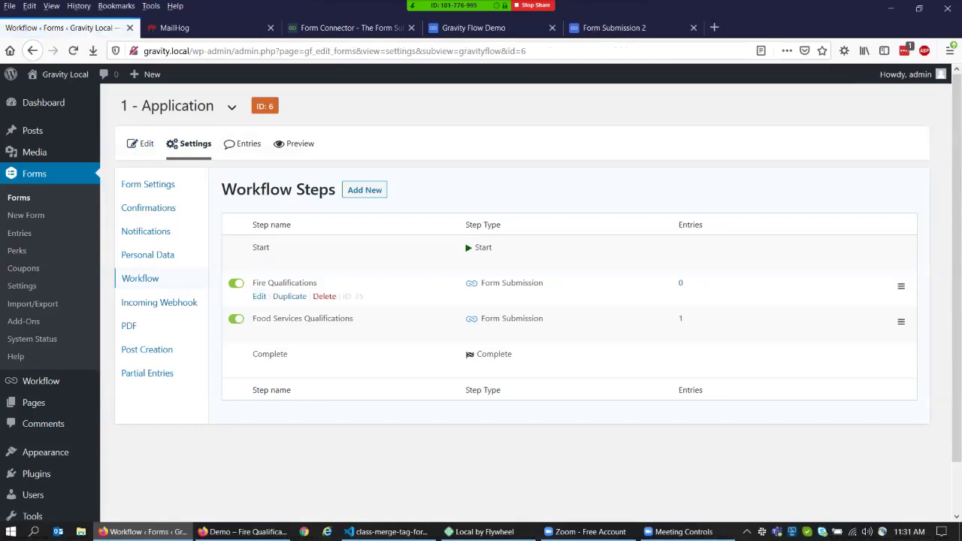
Step: Open the Fire Qualifications step and inspect its condition fields and Email assignee
{"action": "left_click", "coordinate": [259, 296]}
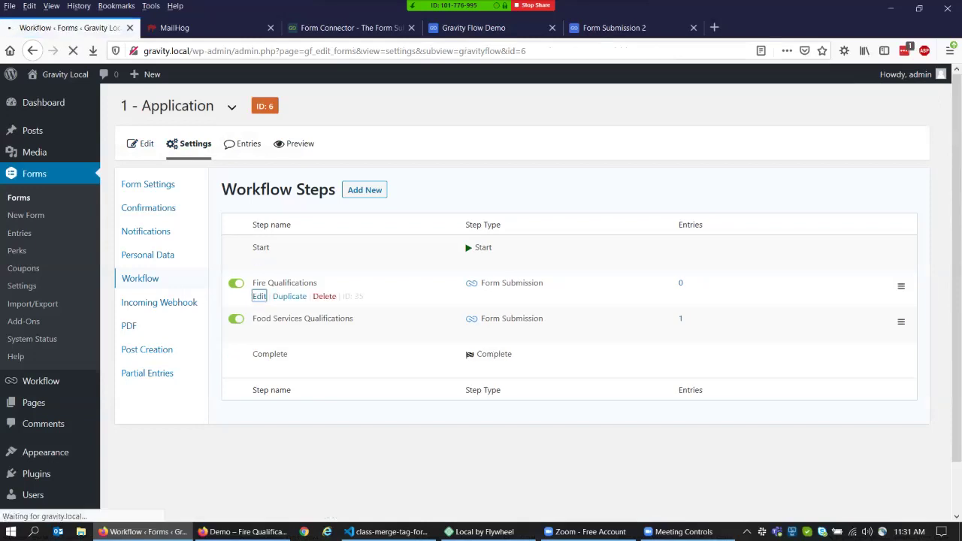
{"action": "scroll", "coordinate": [481, 300], "scroll_direction": "down", "scroll_amount": 3}
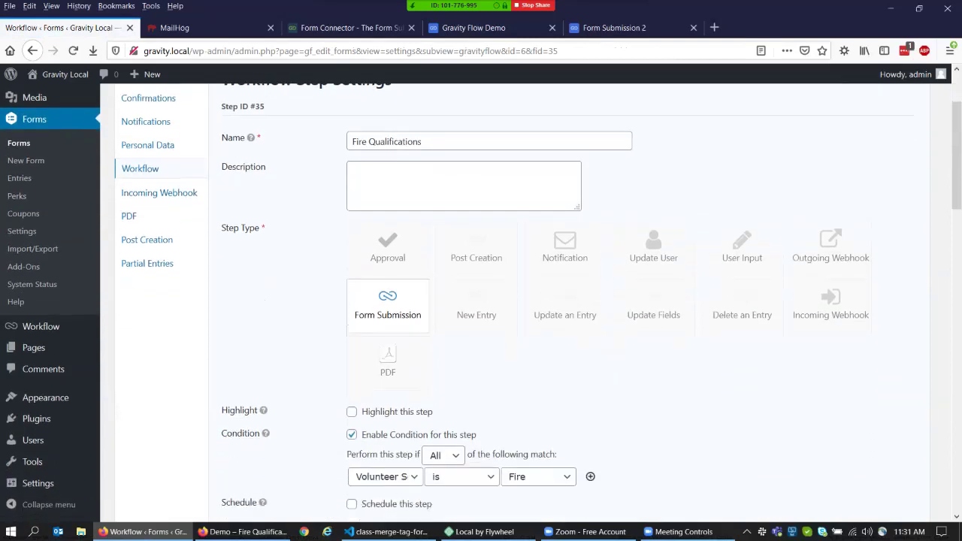
{"action": "scroll", "coordinate": [481, 300], "scroll_direction": "down", "scroll_amount": 3}
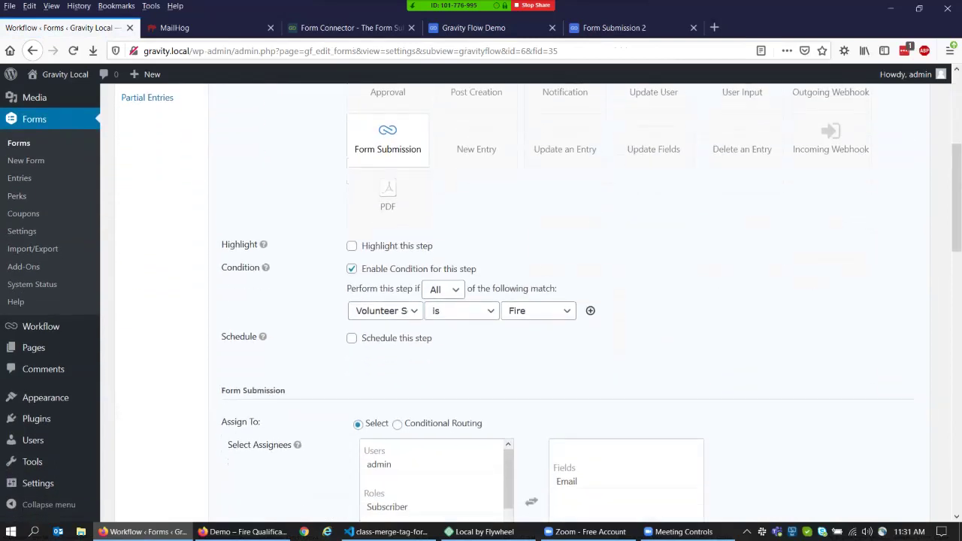
{"action": "left_click", "coordinate": [385, 310]}
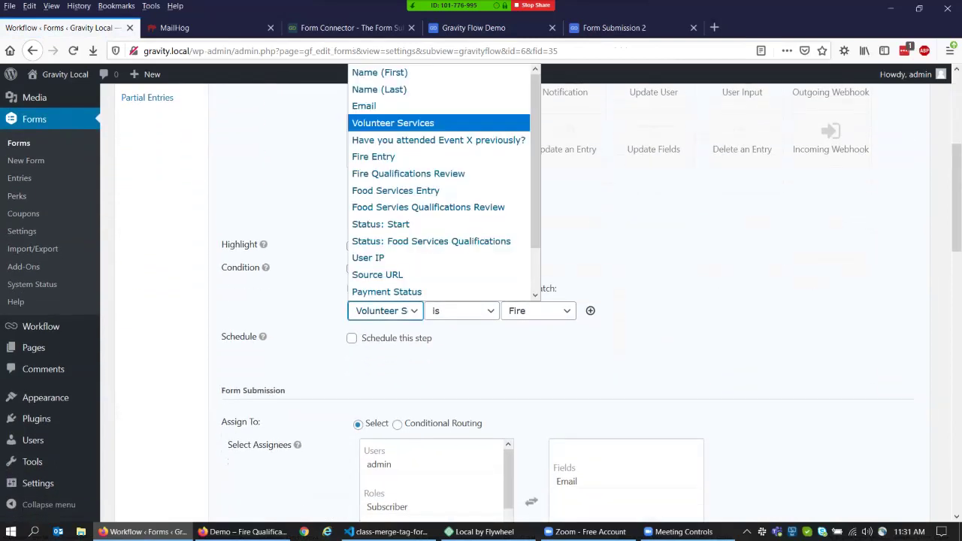
{"action": "key", "text": "Escape"}
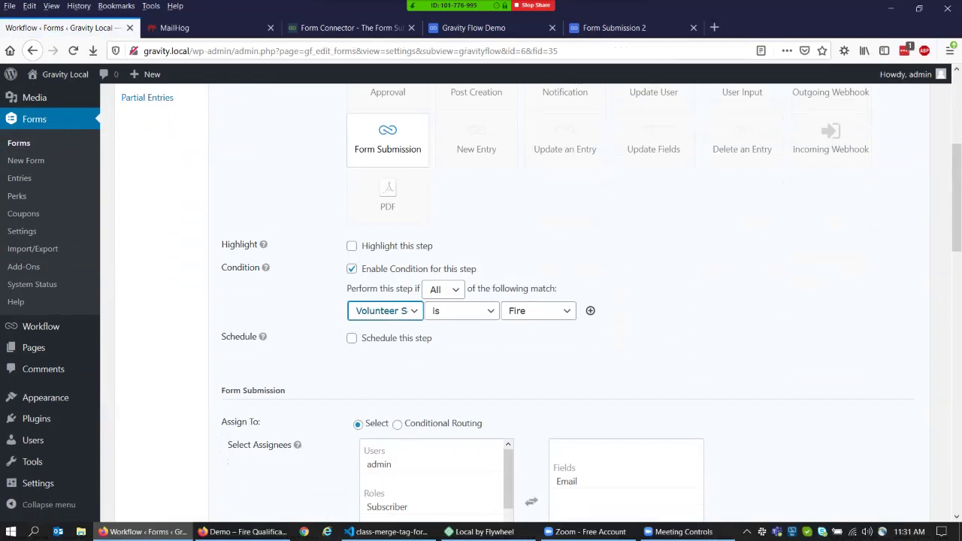
{"action": "scroll", "coordinate": [481, 301], "scroll_direction": "down", "scroll_amount": 3}
{"action": "scroll", "coordinate": [482, 301], "scroll_direction": "down", "scroll_amount": 3}
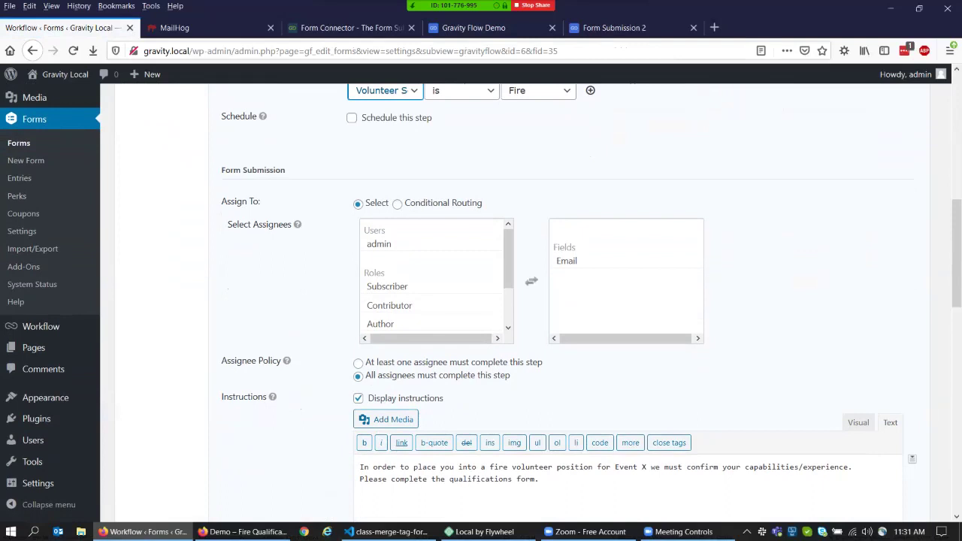
{"action": "left_click", "coordinate": [567, 261]}
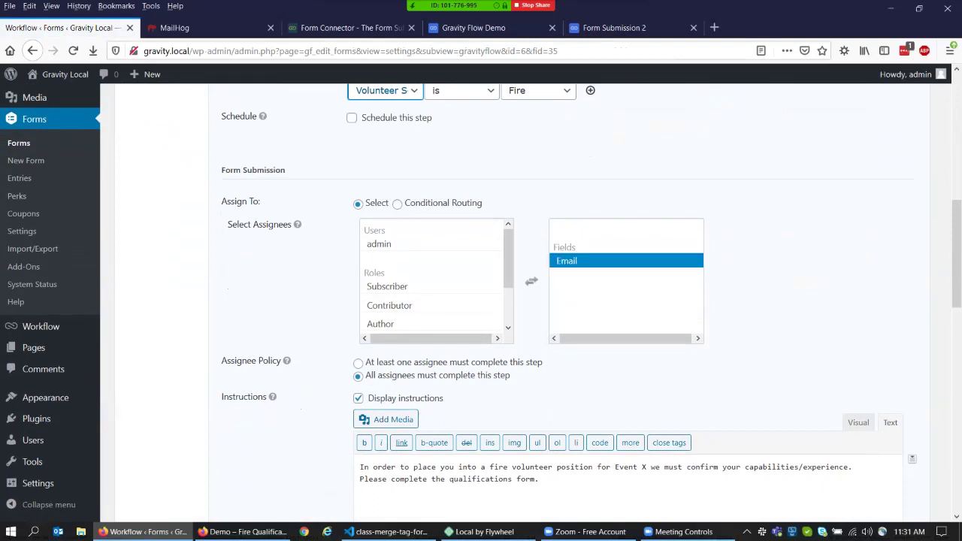
Step: Scroll through the Form Submission field mapping for entry ID, name and email, then back up
{"action": "scroll", "coordinate": [564, 301], "scroll_direction": "down", "scroll_amount": 2}
{"action": "scroll", "coordinate": [564, 301], "scroll_direction": "down", "scroll_amount": 2}
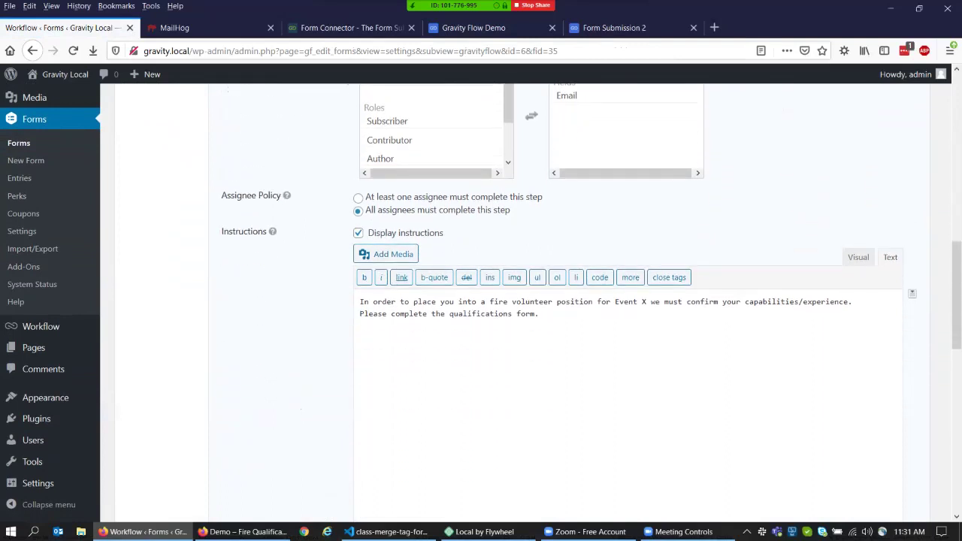
{"action": "scroll", "coordinate": [564, 301], "scroll_direction": "down", "scroll_amount": 2}
{"action": "scroll", "coordinate": [563, 300], "scroll_direction": "down", "scroll_amount": 3}
{"action": "scroll", "coordinate": [563, 301], "scroll_direction": "down", "scroll_amount": 2}
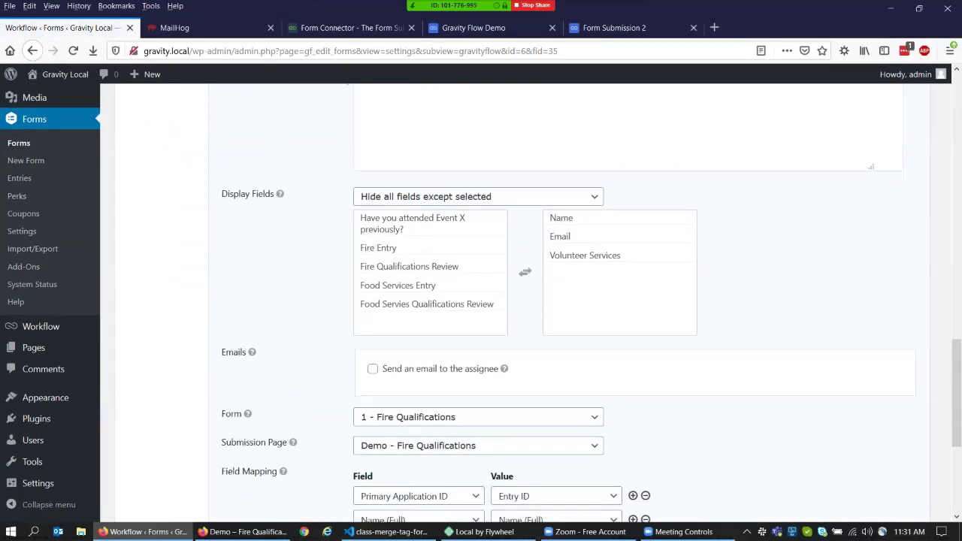
{"action": "scroll", "coordinate": [564, 300], "scroll_direction": "down", "scroll_amount": 2}
{"action": "scroll", "coordinate": [564, 301], "scroll_direction": "down", "scroll_amount": 1}
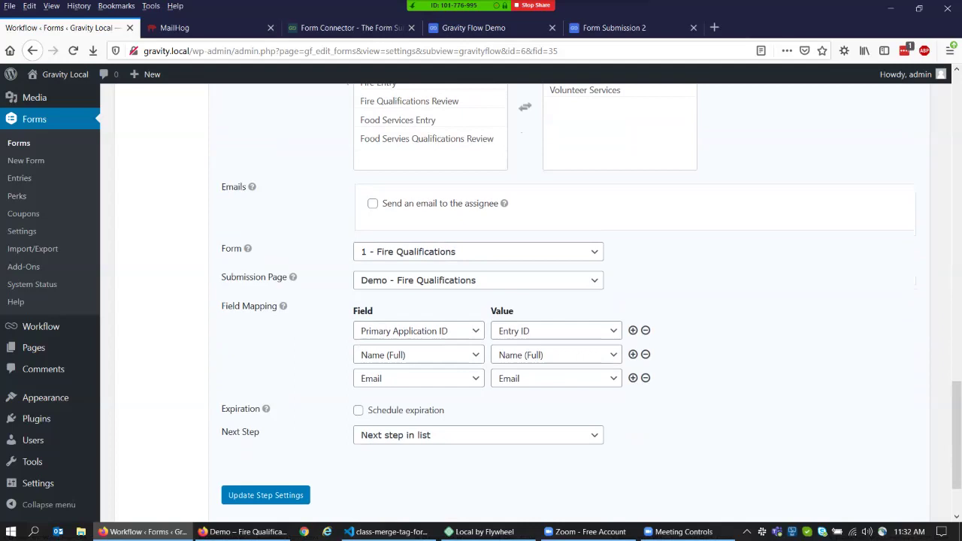
{"action": "scroll", "coordinate": [526, 301], "scroll_direction": "up", "scroll_amount": 3}
{"action": "scroll", "coordinate": [526, 301], "scroll_direction": "up", "scroll_amount": 3}
{"action": "scroll", "coordinate": [526, 301], "scroll_direction": "up", "scroll_amount": 4}
{"action": "scroll", "coordinate": [526, 301], "scroll_direction": "up", "scroll_amount": 5}
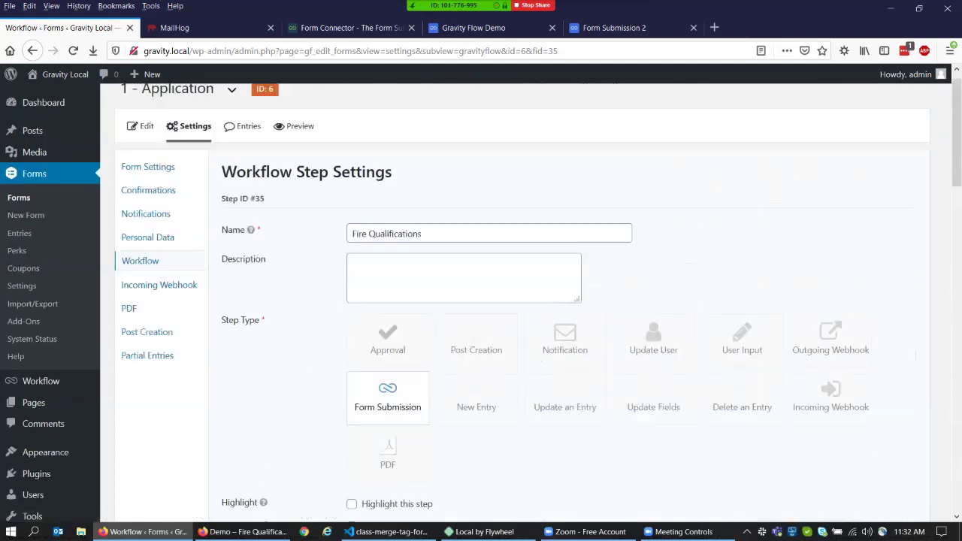
{"action": "scroll", "coordinate": [527, 301], "scroll_direction": "up", "scroll_amount": 1}
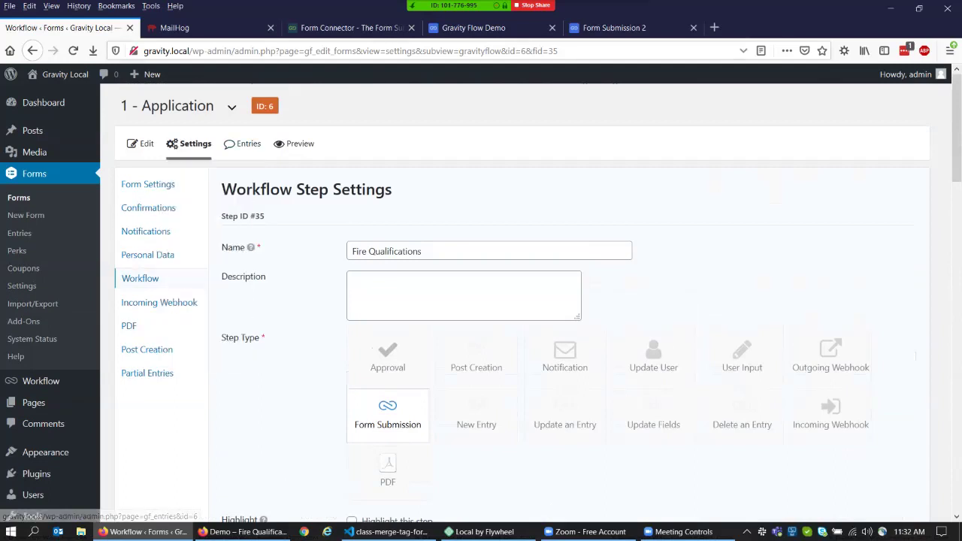
Step: Switch to the 1 - Fire Qualifications form and show its Workflow steps list
{"action": "left_click", "coordinate": [232, 106]}
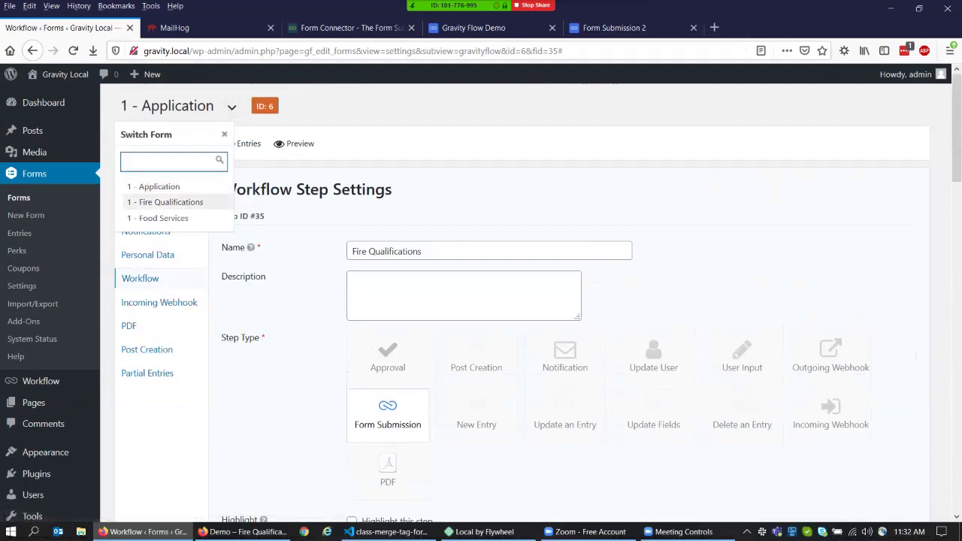
{"action": "left_click", "coordinate": [158, 202]}
{"action": "key", "text": "Return"}
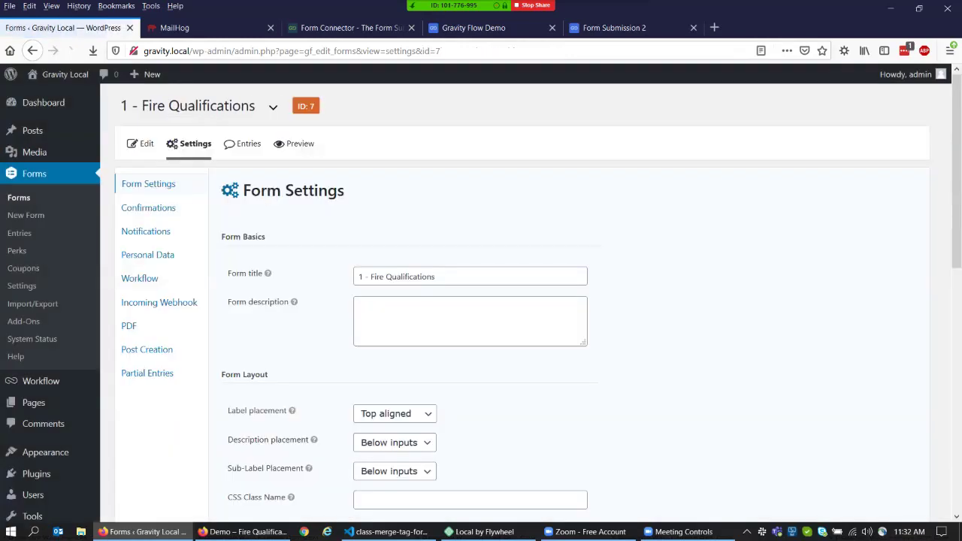
{"action": "left_click", "coordinate": [189, 261]}
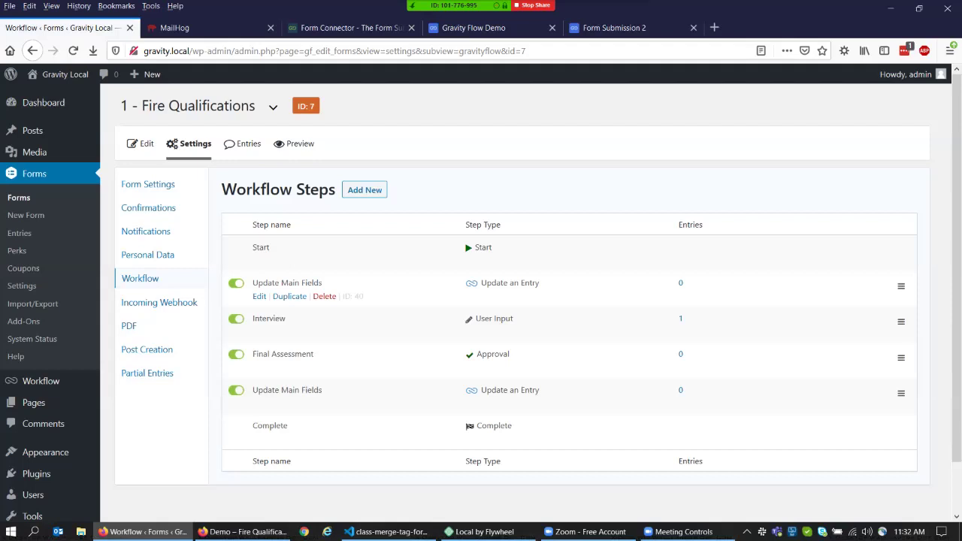
Step: Review the first Update Main Fields step's Update an Entry field mapping
{"action": "left_click", "coordinate": [260, 296]}
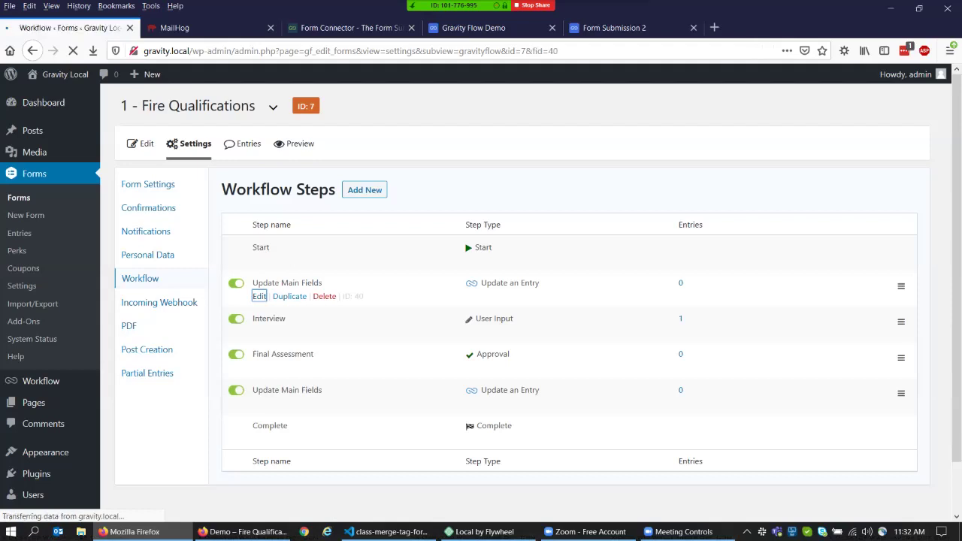
{"action": "scroll", "coordinate": [481, 301], "scroll_direction": "down", "scroll_amount": 3}
{"action": "scroll", "coordinate": [481, 301], "scroll_direction": "down", "scroll_amount": 3}
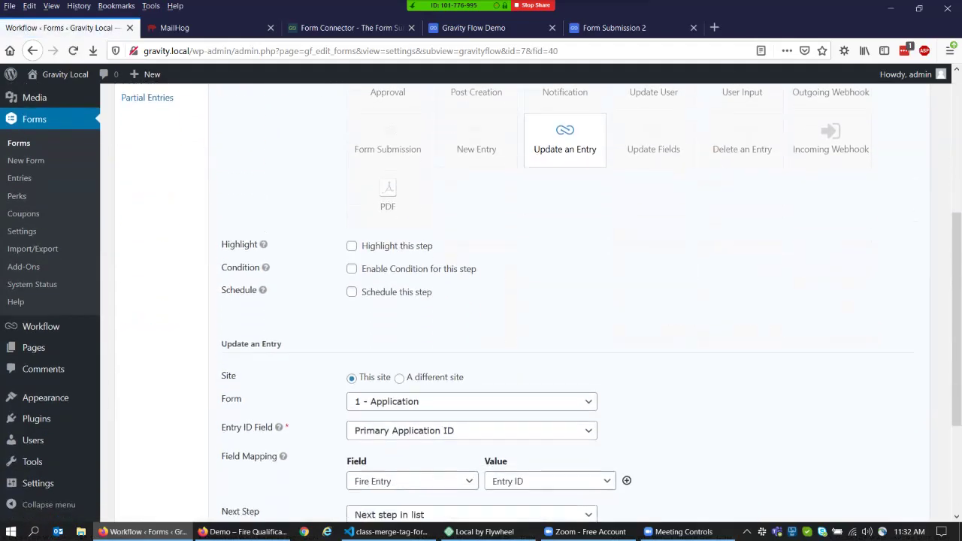
{"action": "scroll", "coordinate": [481, 300], "scroll_direction": "down", "scroll_amount": 3}
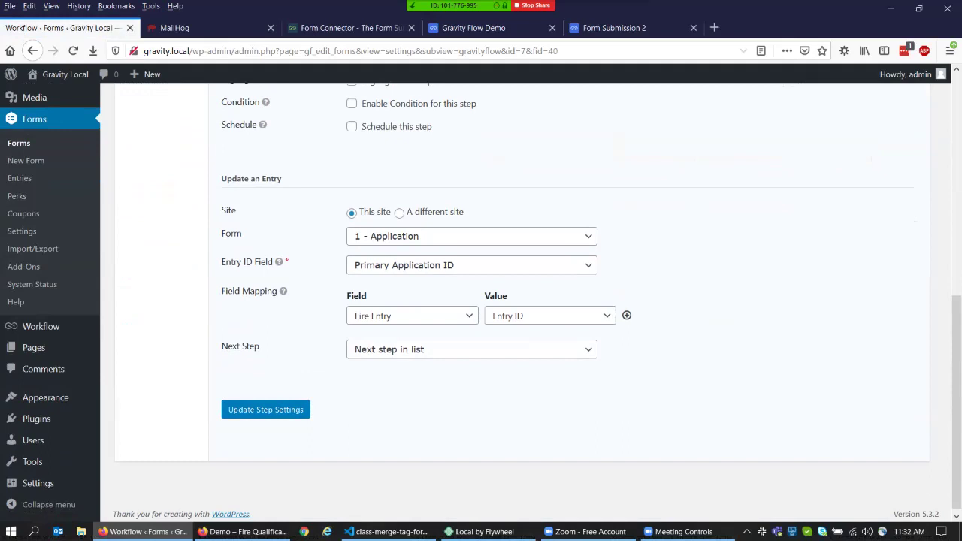
{"action": "scroll", "coordinate": [526, 301], "scroll_direction": "up", "scroll_amount": 3}
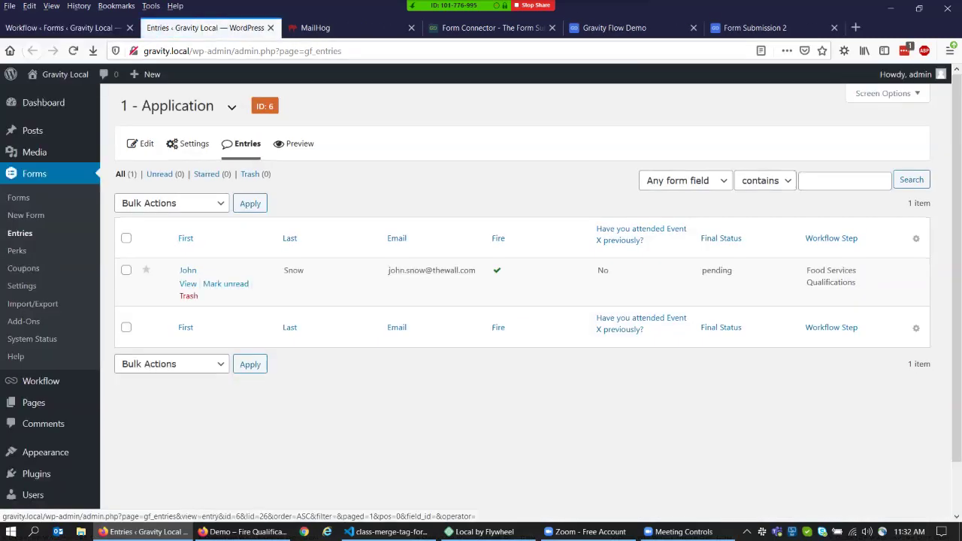
Step: Open Application entry 26 and check its Fire Entry value 27
{"action": "left_click", "coordinate": [188, 284]}
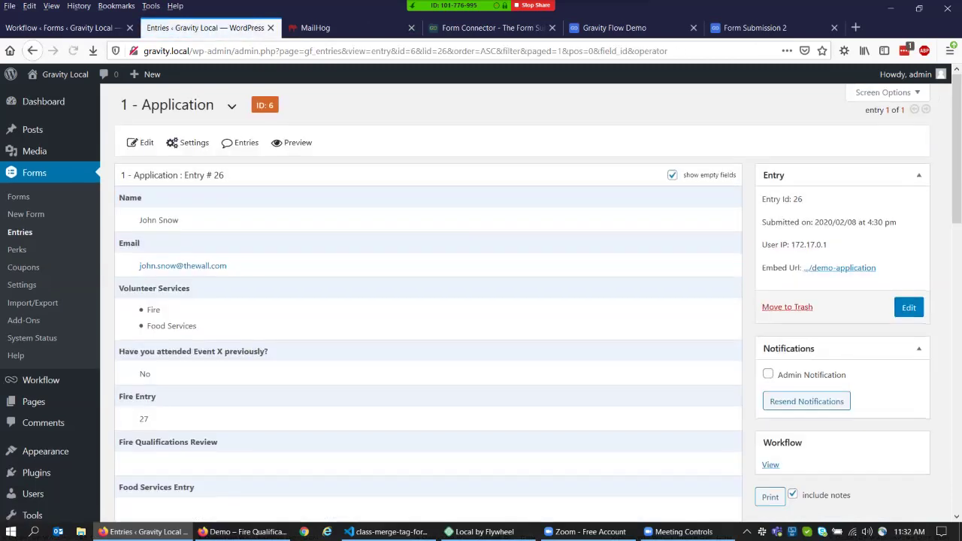
{"action": "scroll", "coordinate": [143, 391], "scroll_direction": "down", "scroll_amount": 1}
{"action": "double_click", "coordinate": [143, 365]}
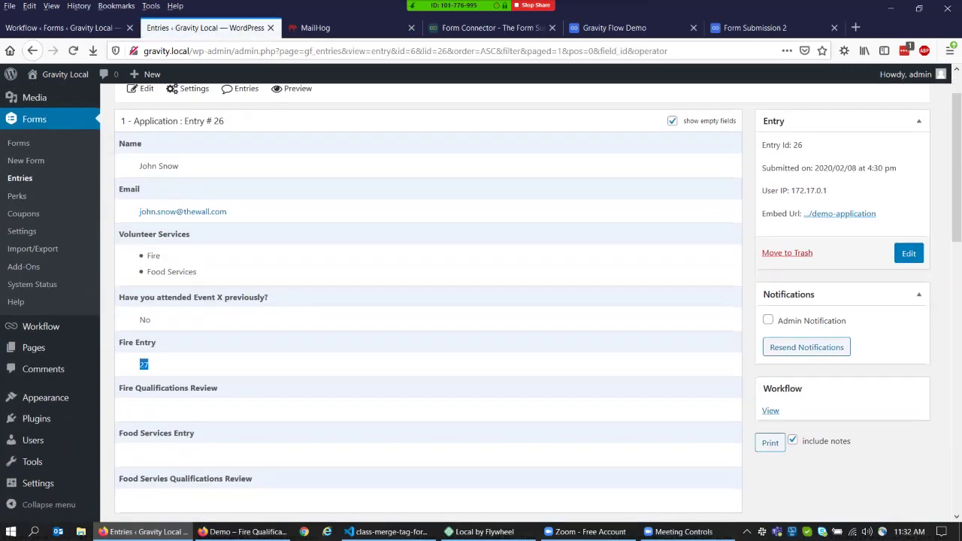
{"action": "scroll", "coordinate": [143, 365], "scroll_direction": "up", "scroll_amount": 1}
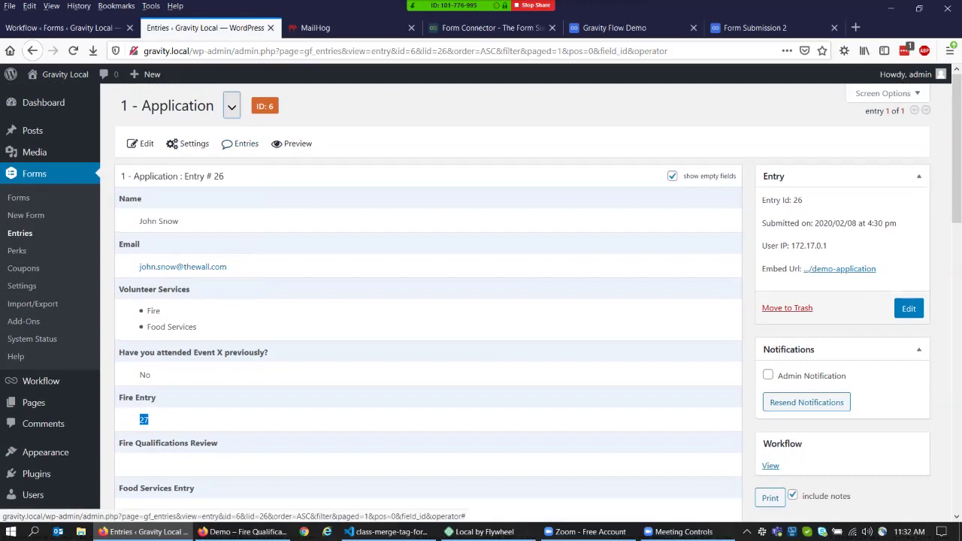
Step: Check Fire Qualifications entry 27's Primary Application ID 26, then open the Workflow Inbox
{"action": "left_click", "coordinate": [231, 106]}
{"action": "left_click", "coordinate": [162, 203]}
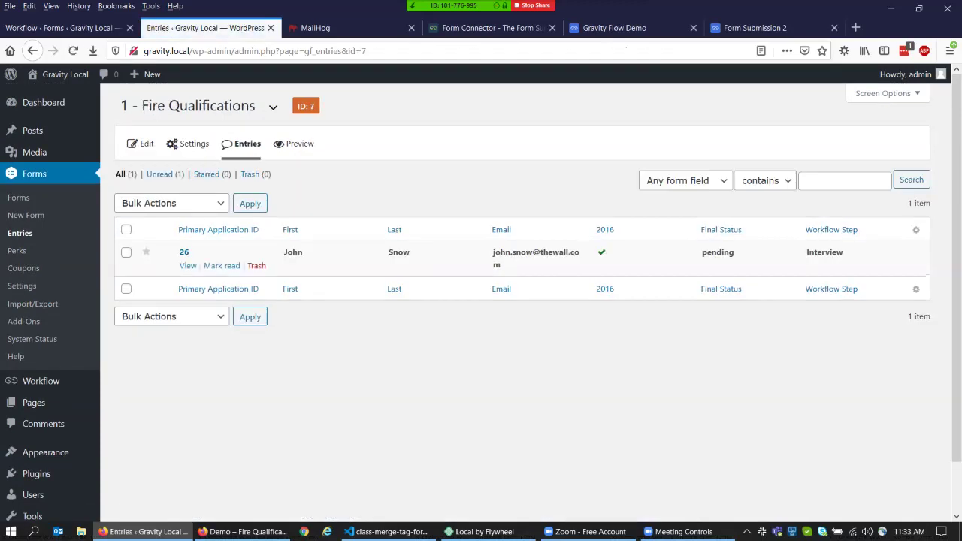
{"action": "left_click", "coordinate": [187, 266]}
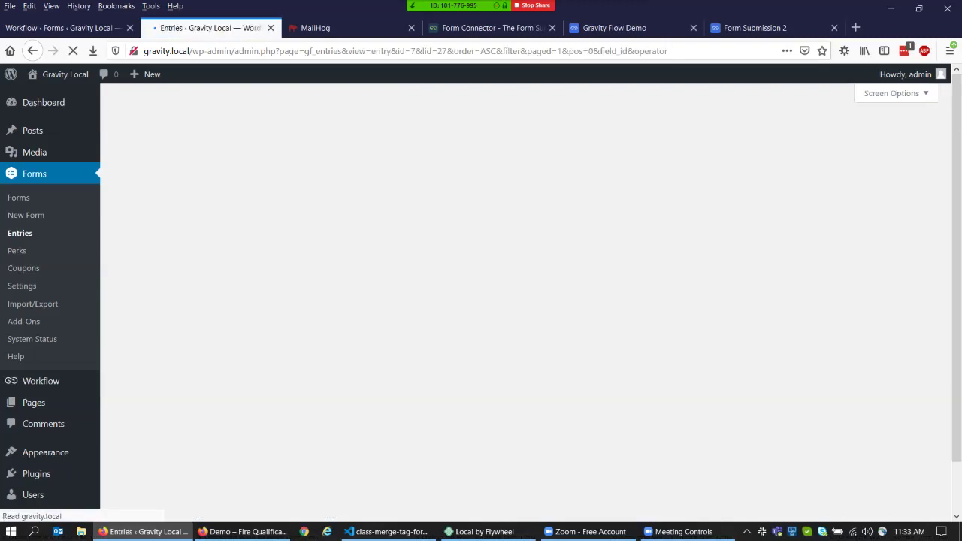
{"action": "double_click", "coordinate": [144, 220]}
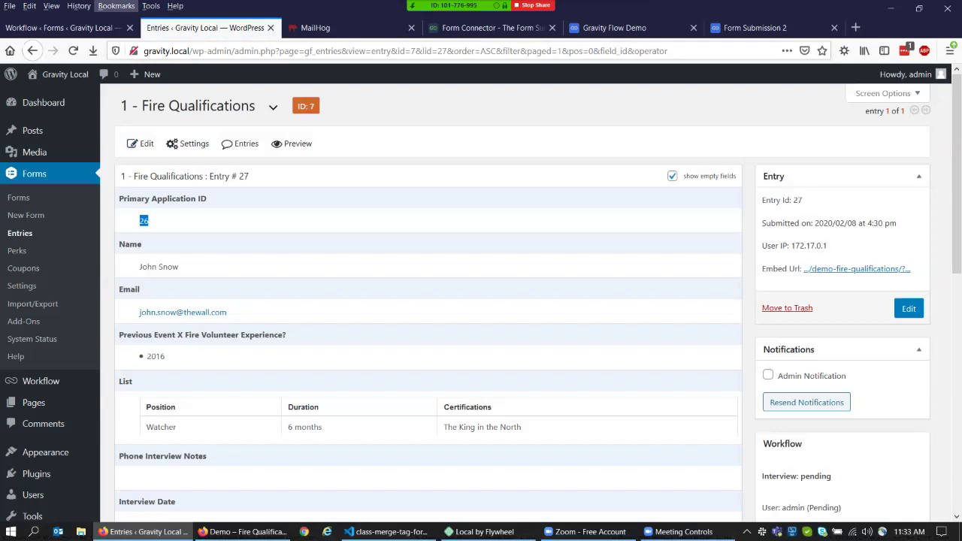
{"action": "key", "text": "alt+Tab"}
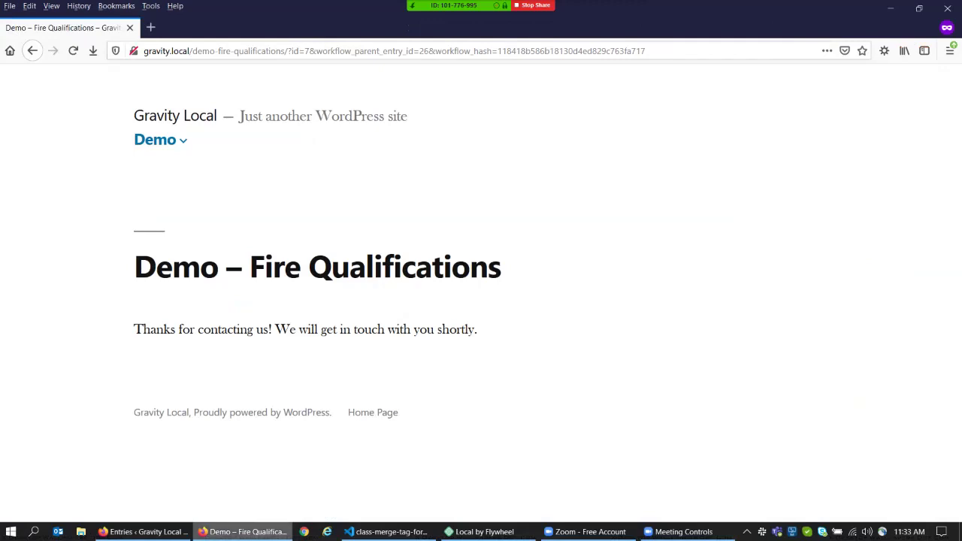
{"action": "left_click", "coordinate": [143, 532]}
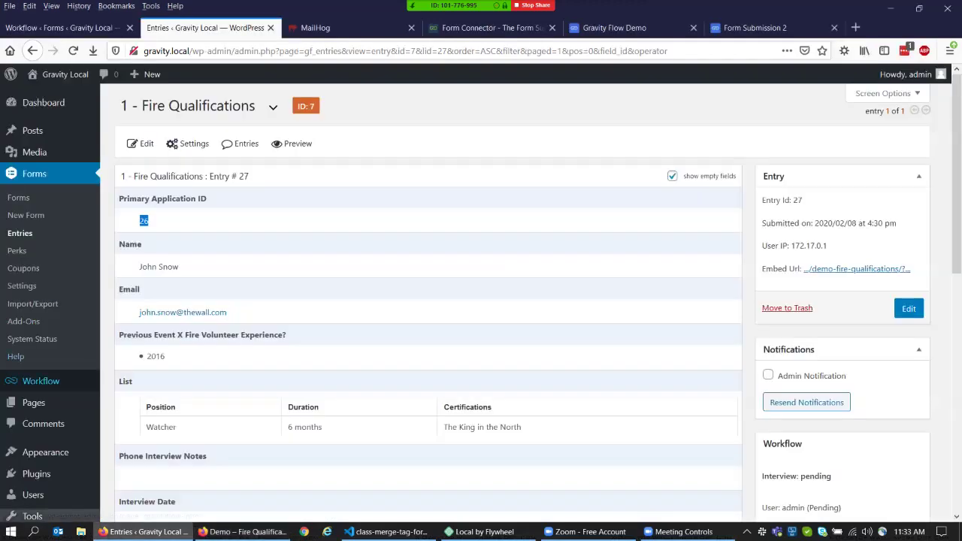
{"action": "left_click", "coordinate": [119, 380]}
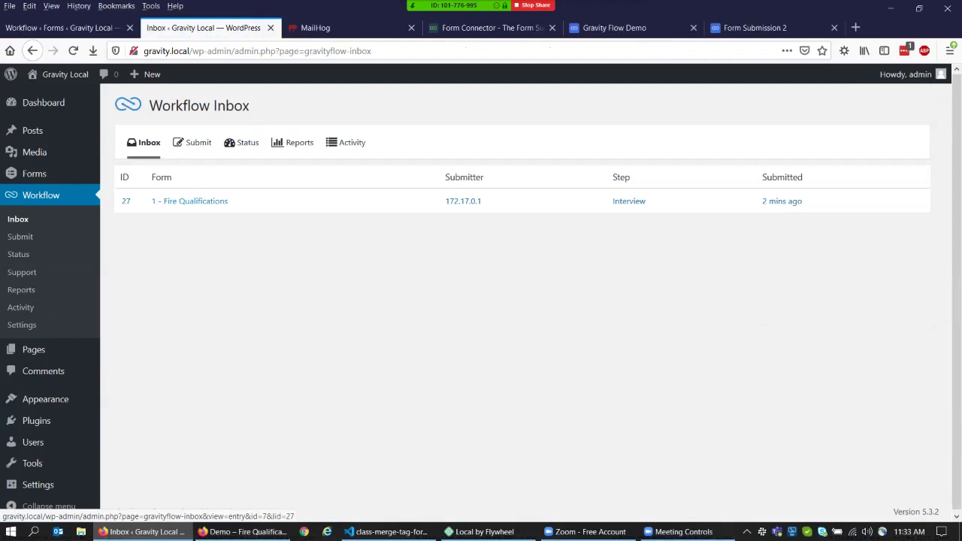
Step: Go back from the Update Main Fields settings to the Fire Qualifications workflow steps list
{"action": "left_click", "coordinate": [190, 200]}
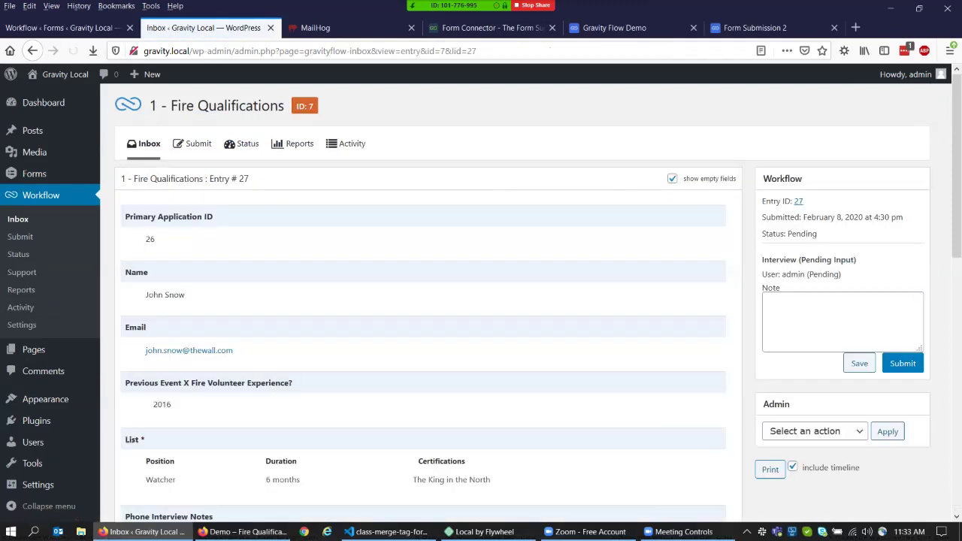
{"action": "key", "text": "ctrl+shift+Tab"}
{"action": "scroll", "coordinate": [481, 301], "scroll_direction": "up", "scroll_amount": 5}
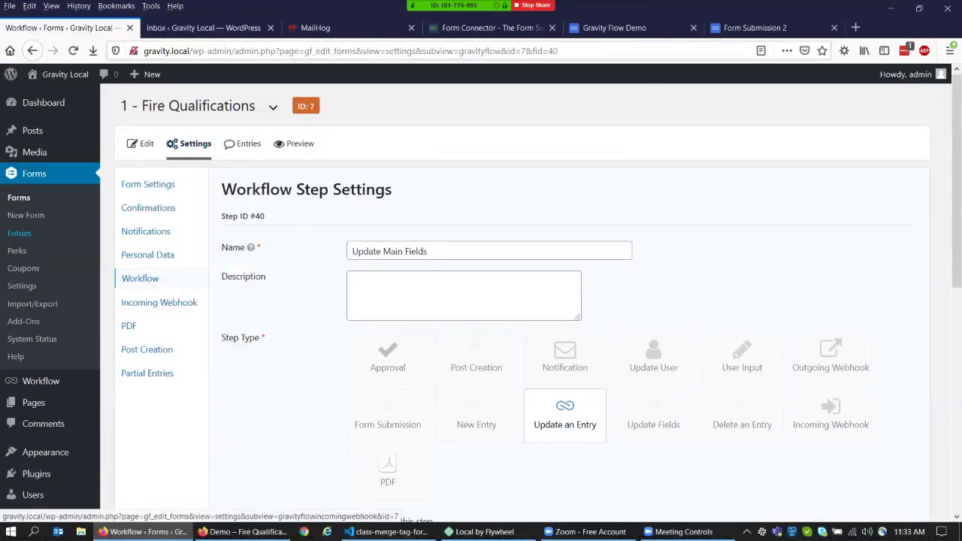
{"action": "left_click", "coordinate": [190, 261]}
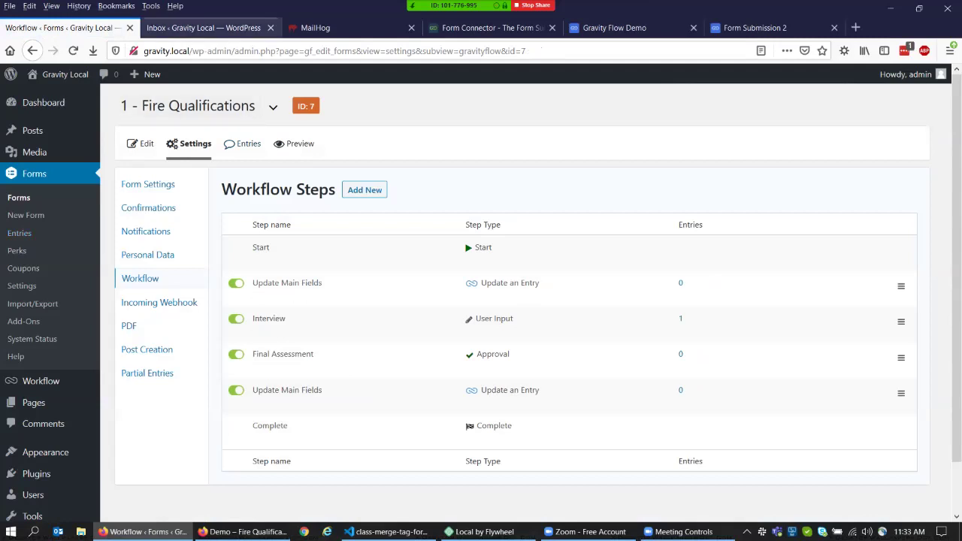
Step: Enter interview notes 'They are wonderful' and set the Interview Date to 02/21/2020
{"action": "left_click", "coordinate": [203, 28]}
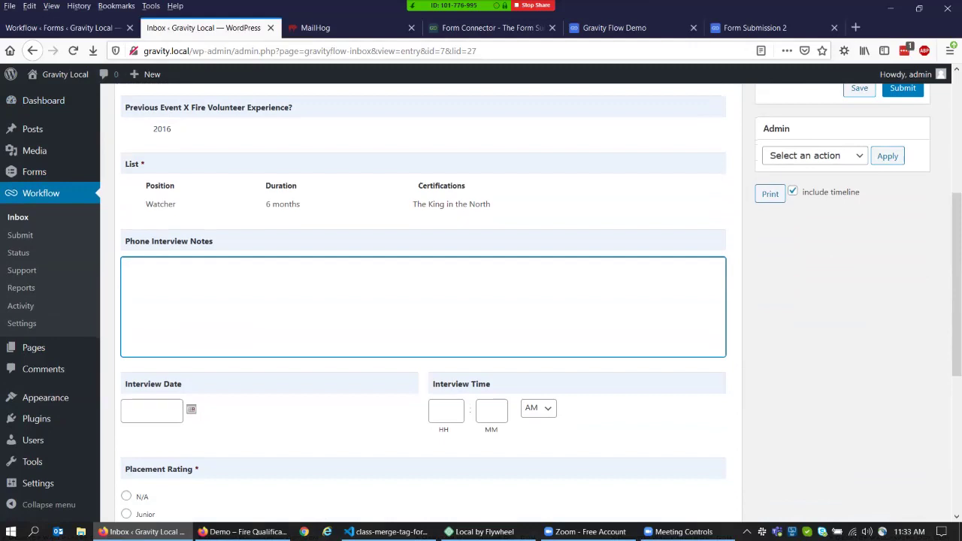
{"action": "type", "text": "They are wonderful"}
{"action": "scroll", "coordinate": [423, 300], "scroll_direction": "up", "scroll_amount": 3}
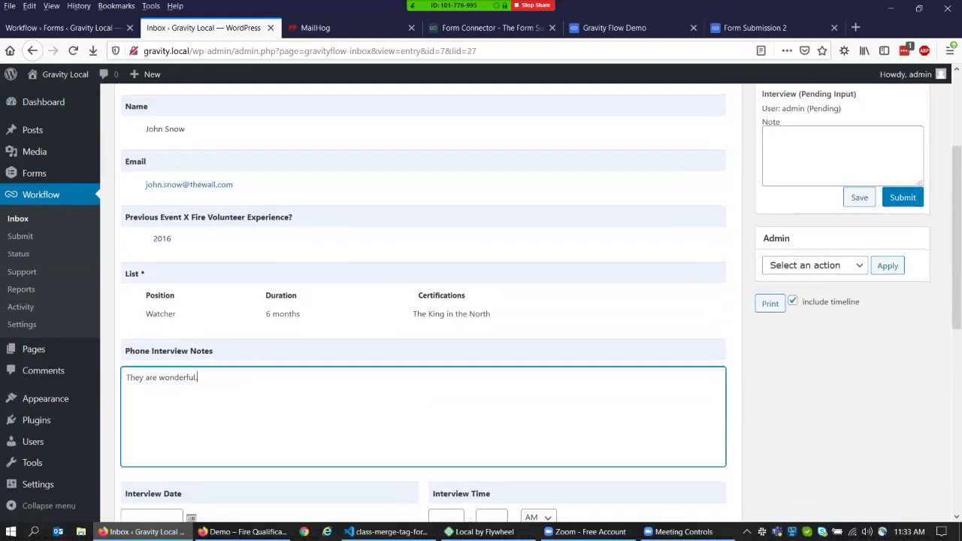
{"action": "scroll", "coordinate": [423, 301], "scroll_direction": "down", "scroll_amount": 3}
{"action": "left_click", "coordinate": [151, 411]}
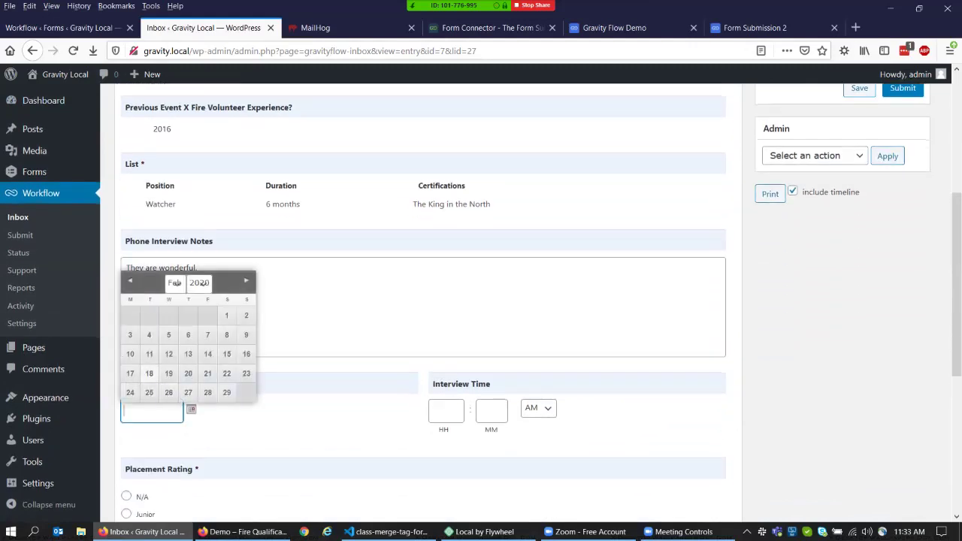
{"action": "left_click", "coordinate": [208, 372]}
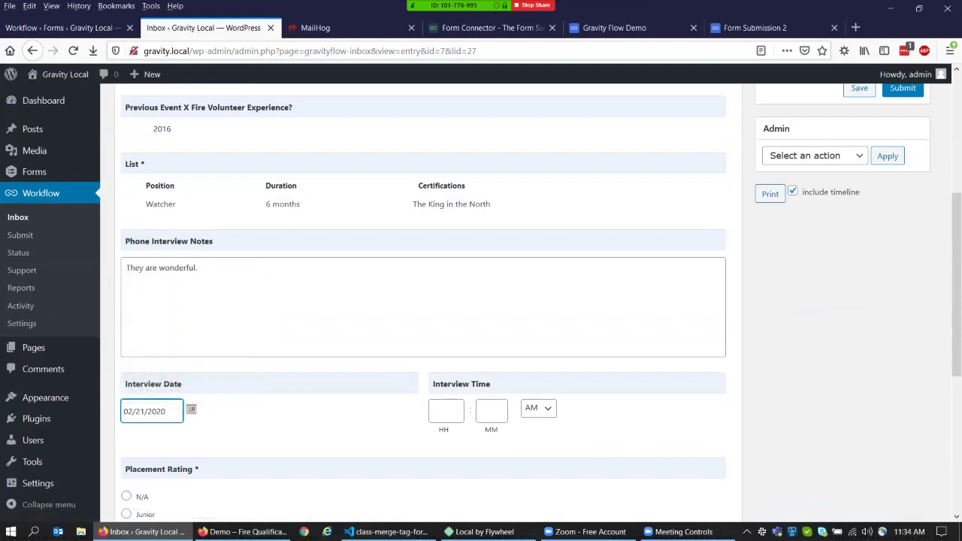
Step: Set the interview time to 12:30 PM
{"action": "left_click", "coordinate": [446, 411]}
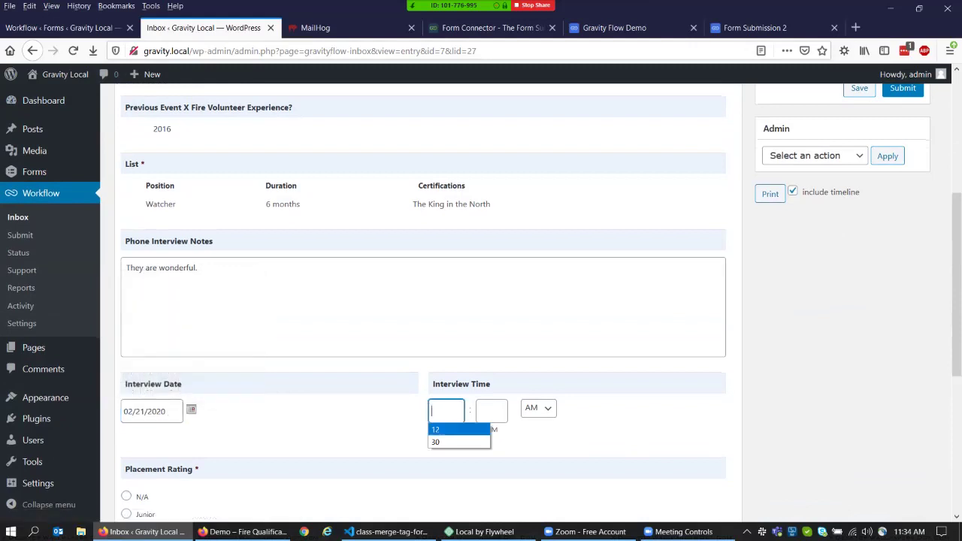
{"action": "type", "text": "12"}
{"action": "key", "text": "Tab"}
{"action": "type", "text": "30"}
{"action": "key", "text": "Tab"}
{"action": "key", "text": "alt+Down"}
{"action": "key", "text": "Down"}
{"action": "key", "text": "Return"}
Step: Choose Junior as Placement Rating, submit the interview input, and approve Final Assessment
{"action": "scroll", "coordinate": [421, 301], "scroll_direction": "down", "scroll_amount": 1}
{"action": "scroll", "coordinate": [421, 300], "scroll_direction": "down", "scroll_amount": 2}
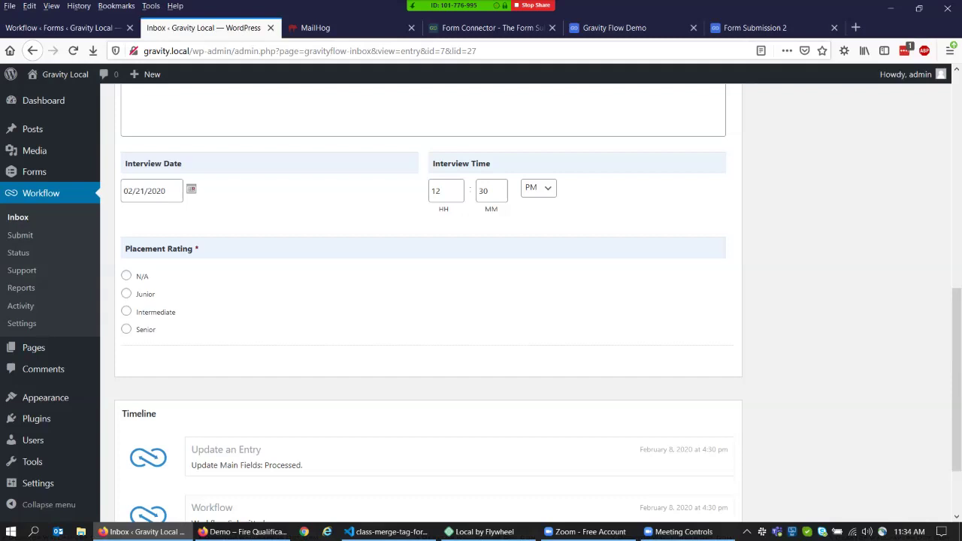
{"action": "key", "text": "Down"}
{"action": "scroll", "coordinate": [421, 301], "scroll_direction": "up", "scroll_amount": 5}
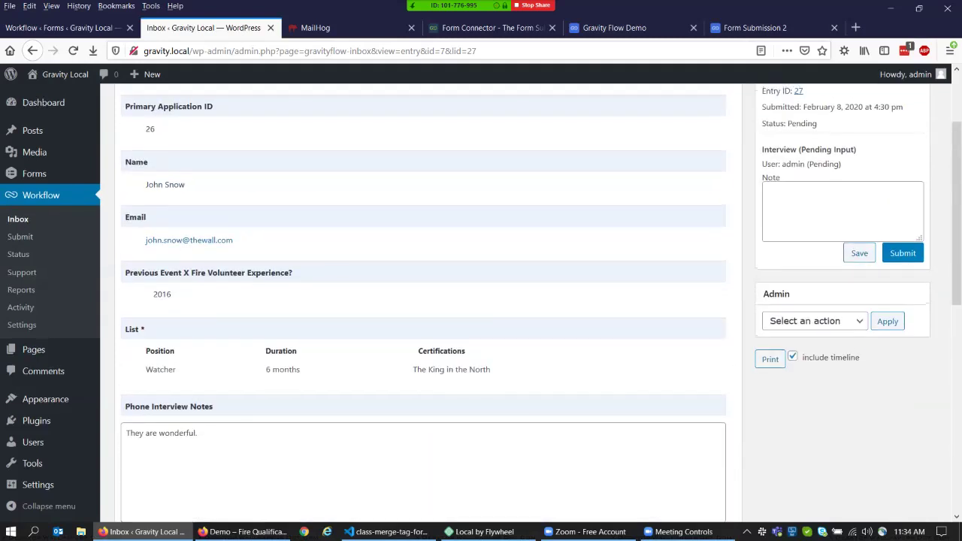
{"action": "left_click", "coordinate": [903, 253]}
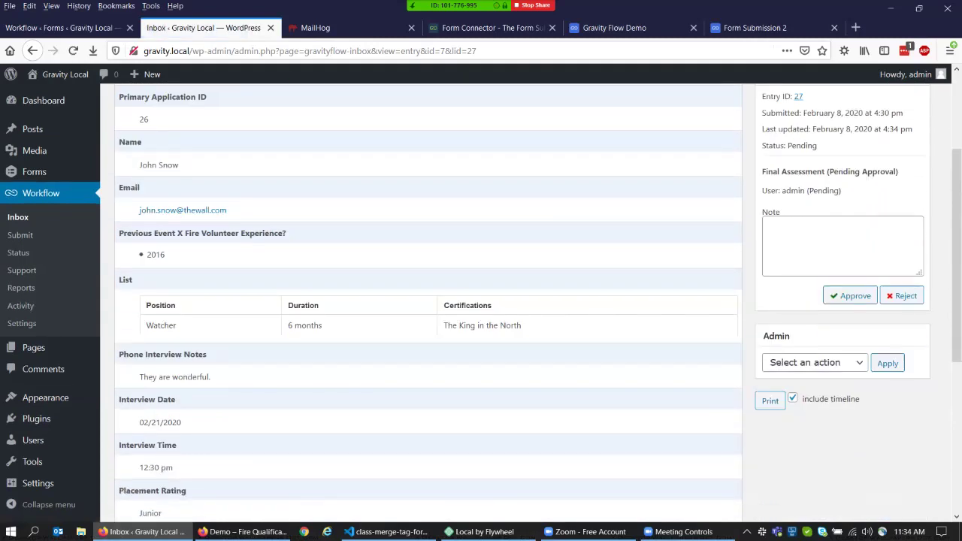
{"action": "scroll", "coordinate": [428, 301], "scroll_direction": "down", "scroll_amount": 1}
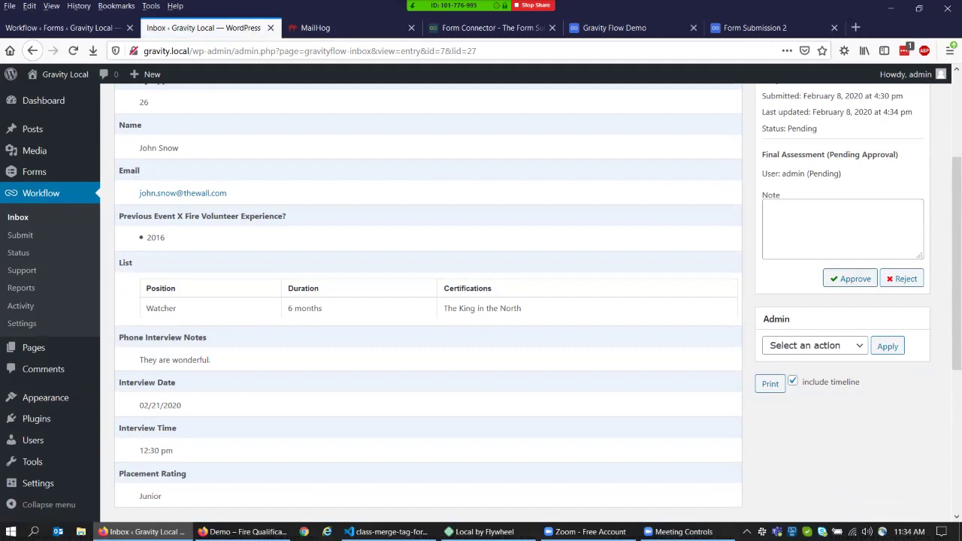
{"action": "left_click", "coordinate": [850, 278]}
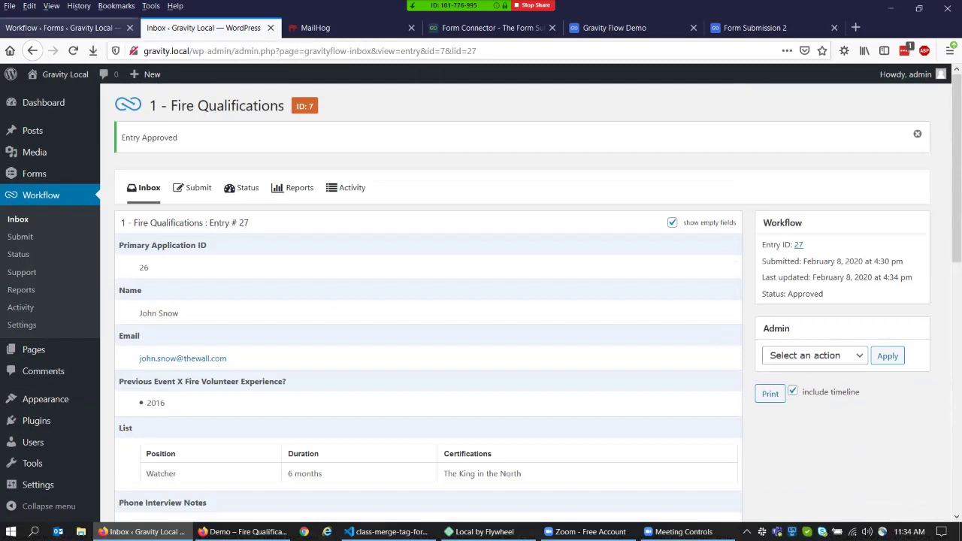
Step: Show the entries list of the 1 - Application form
{"action": "left_click", "coordinate": [60, 27]}
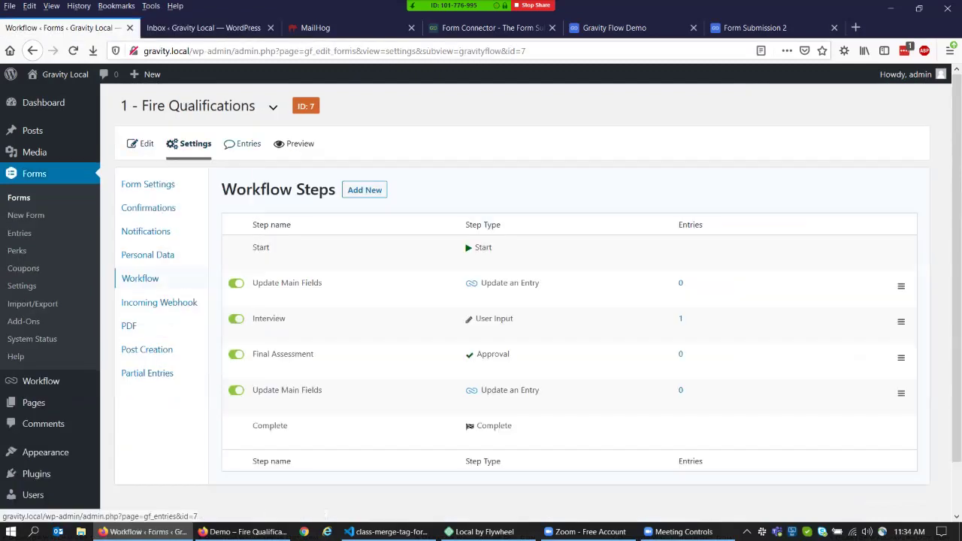
{"action": "left_click", "coordinate": [244, 144]}
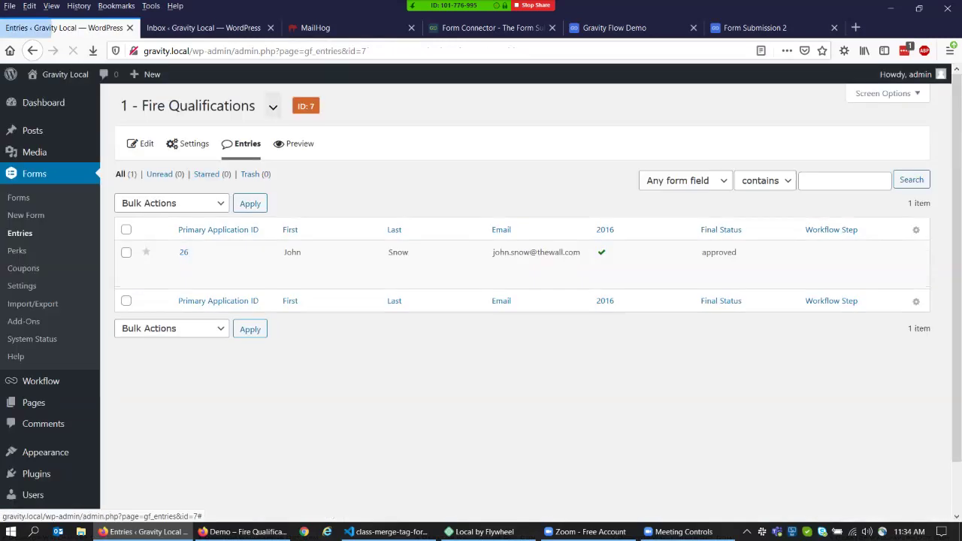
{"action": "left_click", "coordinate": [273, 106]}
{"action": "left_click", "coordinate": [197, 186]}
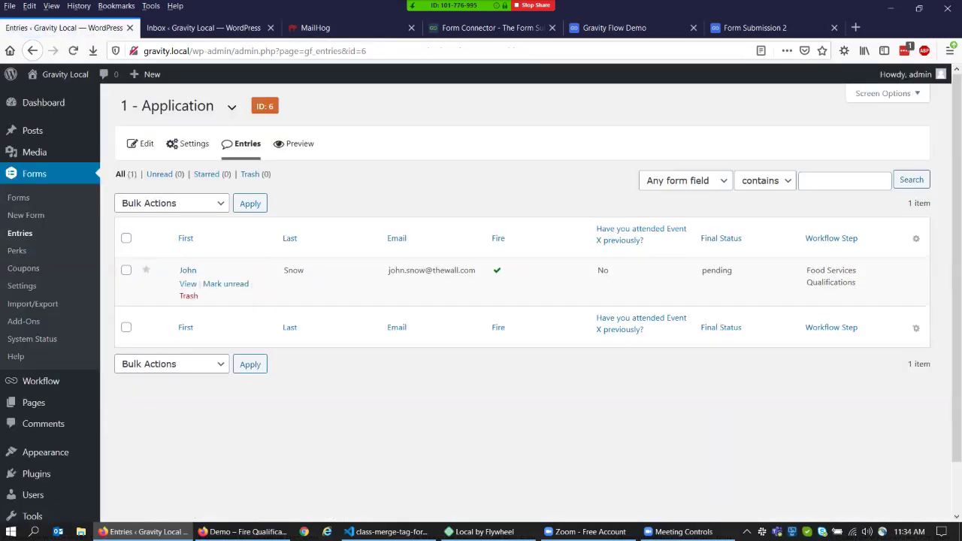
Step: Open Application entry 26 and check Fire Entry 27 and Fire Qualifications Review Junior
{"action": "left_click", "coordinate": [188, 283]}
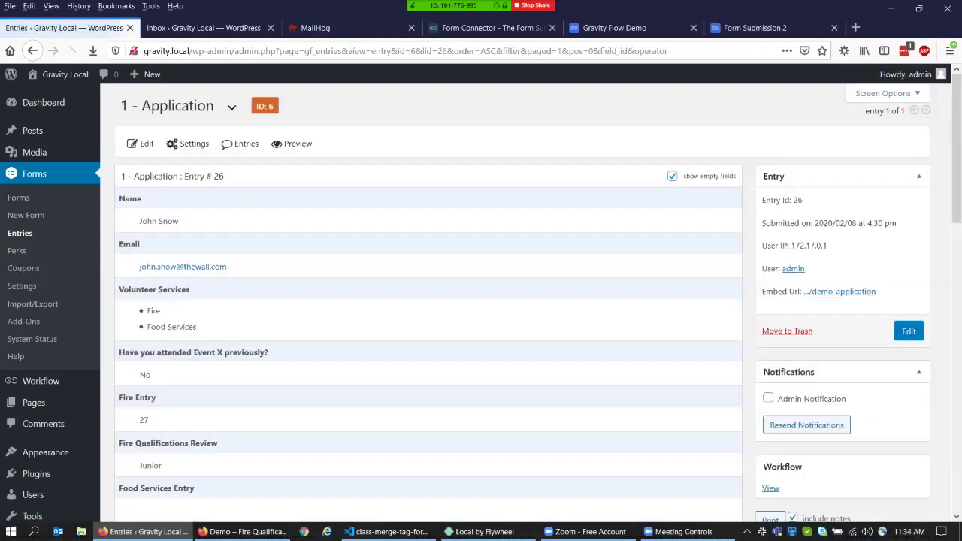
{"action": "scroll", "coordinate": [428, 301], "scroll_direction": "down", "scroll_amount": 1}
{"action": "double_click", "coordinate": [143, 364]}
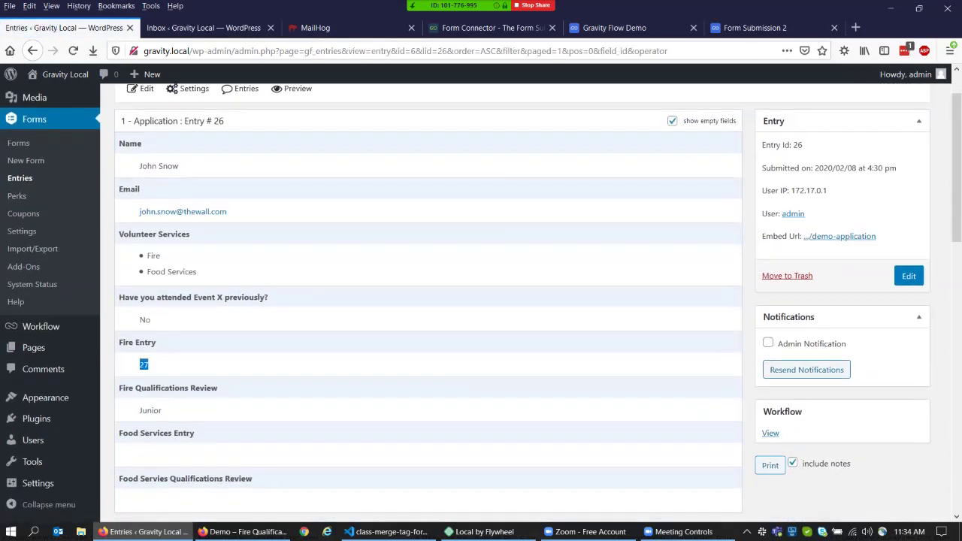
{"action": "double_click", "coordinate": [151, 411]}
{"action": "scroll", "coordinate": [428, 301], "scroll_direction": "up", "scroll_amount": 2}
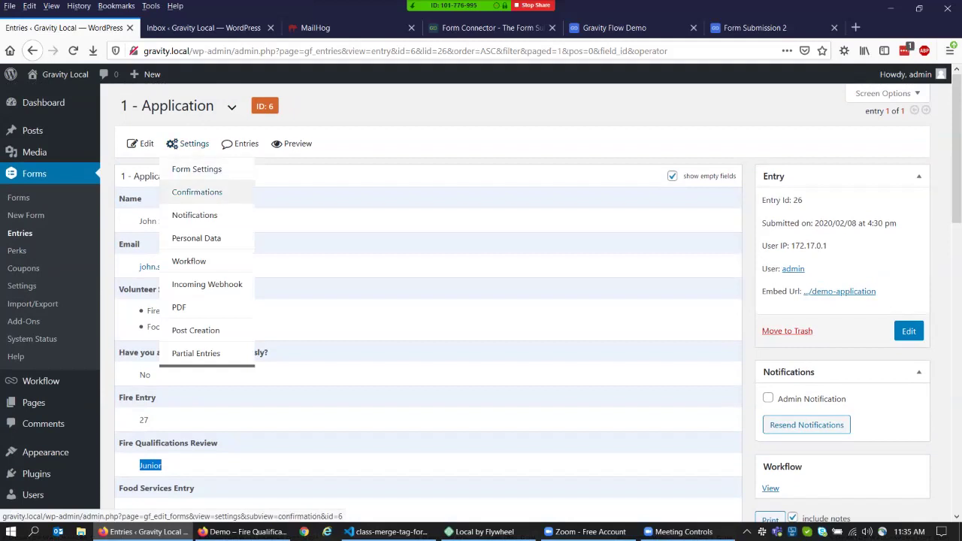
Step: Open the Application Default Confirmation and highlight its conditional workflow_form_submission_link merge tag
{"action": "left_click", "coordinate": [197, 192]}
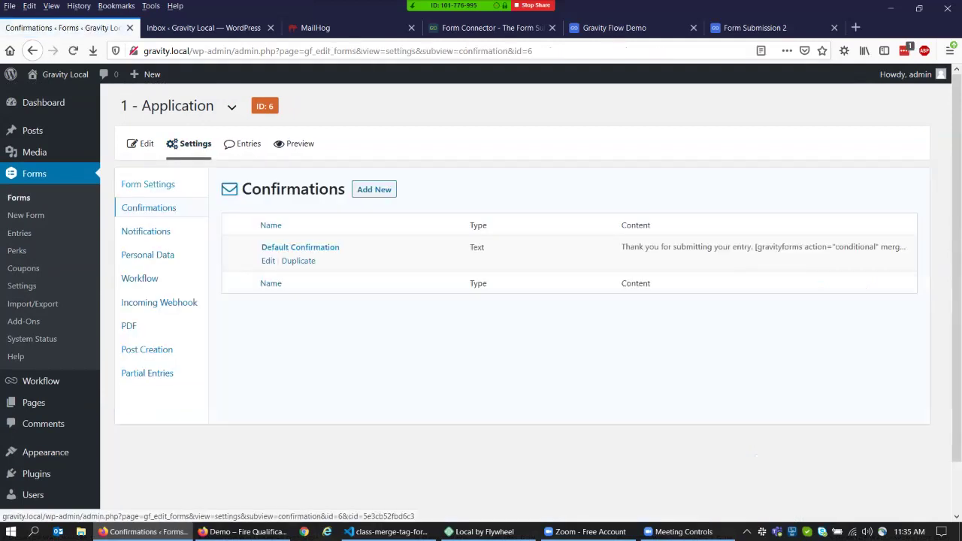
{"action": "left_click", "coordinate": [300, 247]}
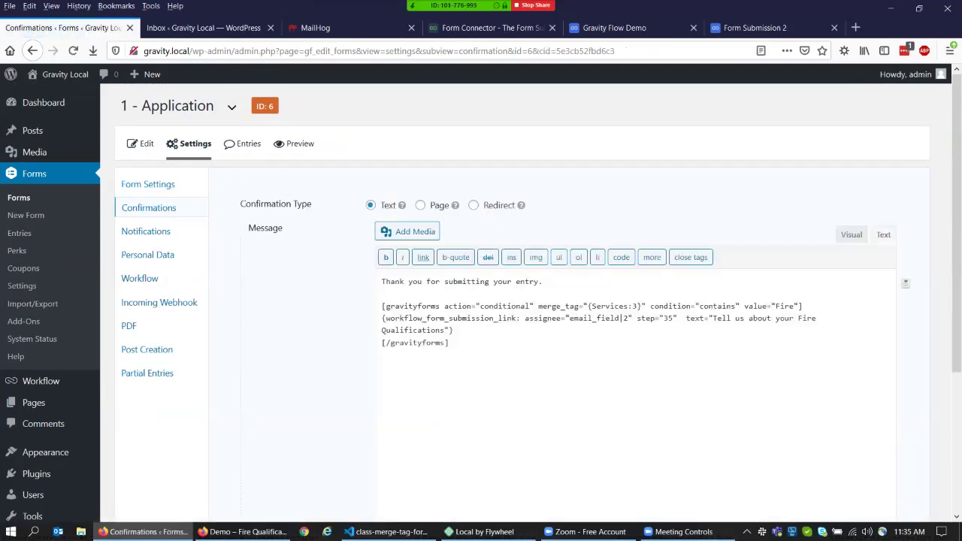
{"action": "left_click_drag", "start_coordinate": [454, 331], "coordinate": [383, 318]}
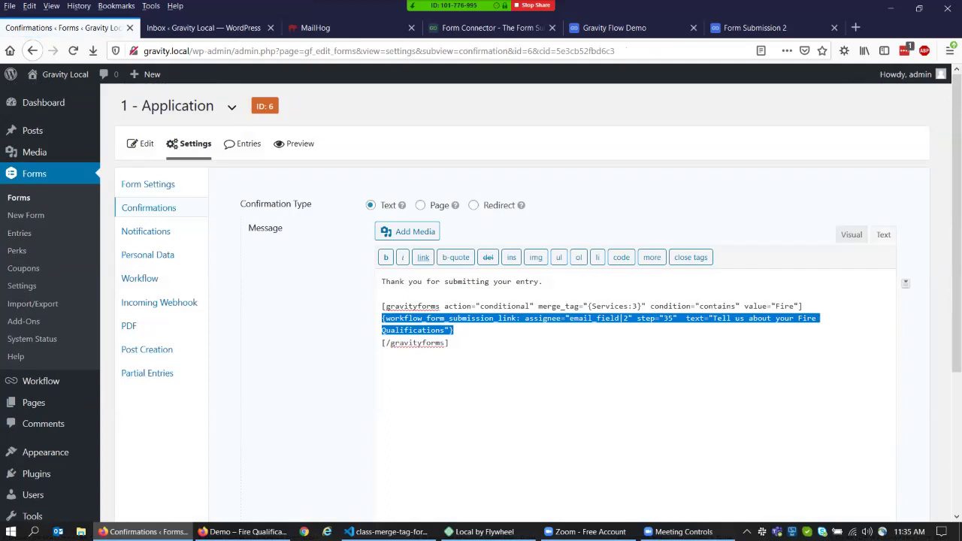
{"action": "double_click", "coordinate": [449, 318]}
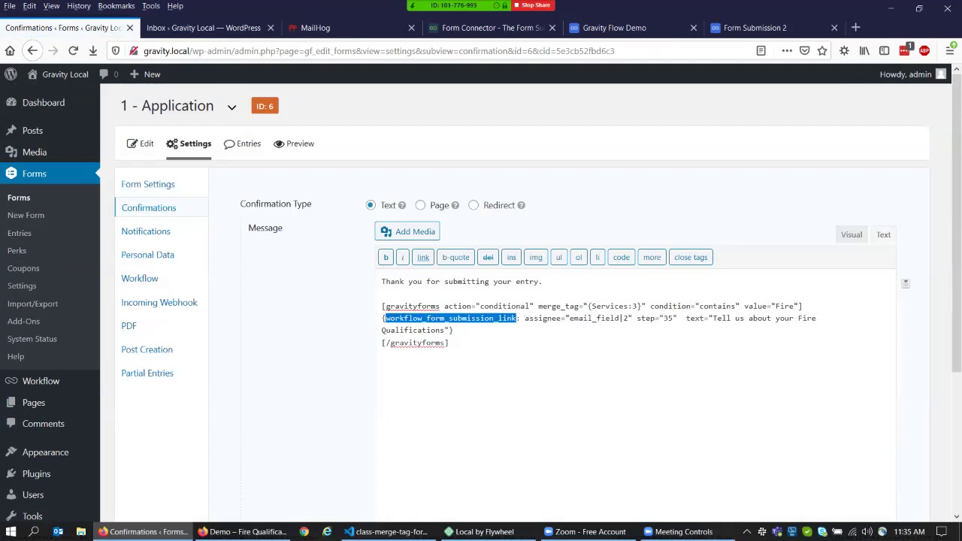
{"action": "left_click_drag", "start_coordinate": [454, 331], "coordinate": [382, 306]}
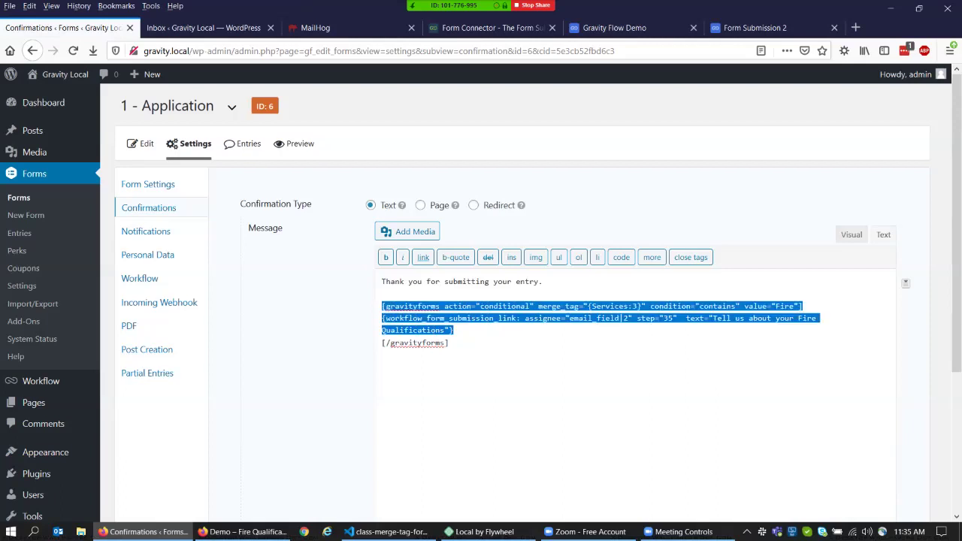
{"action": "left_click_drag", "start_coordinate": [454, 331], "coordinate": [383, 318]}
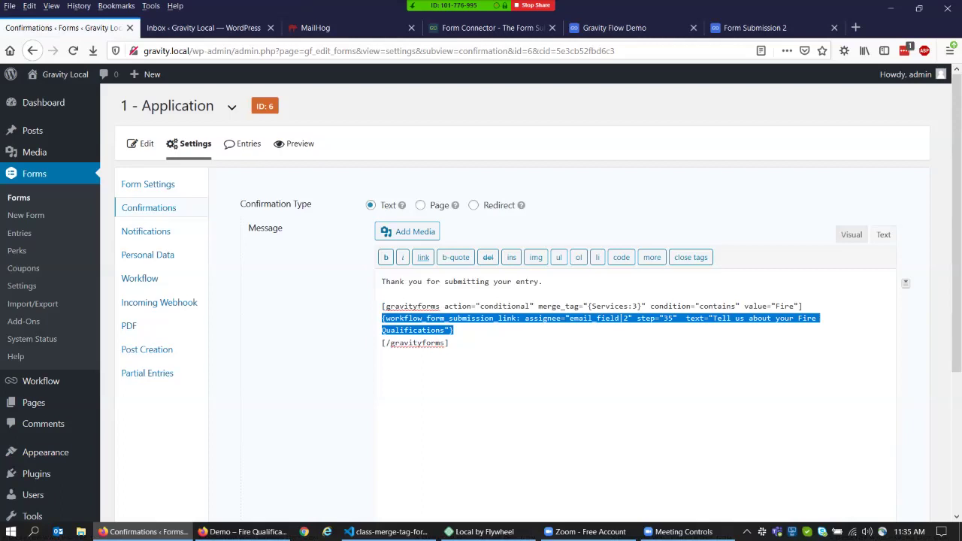
{"action": "left_click", "coordinate": [489, 27]}
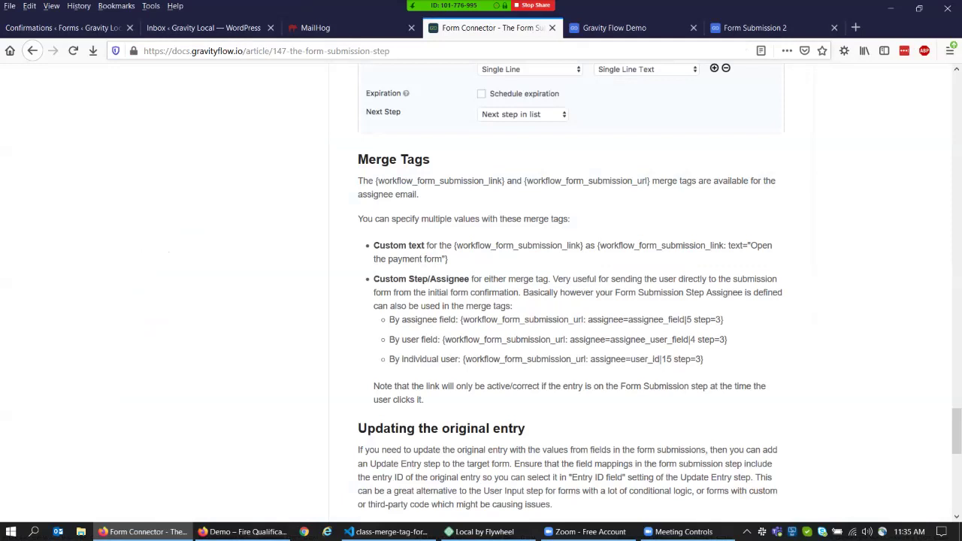
Step: Review the user_id|15, assignee_user_field and assignee_field|5 assignee examples in the docs
{"action": "double_click", "coordinate": [449, 359]}
{"action": "left_click_drag", "start_coordinate": [631, 359], "coordinate": [671, 359]}
{"action": "double_click", "coordinate": [429, 340]}
{"action": "double_click", "coordinate": [648, 340]}
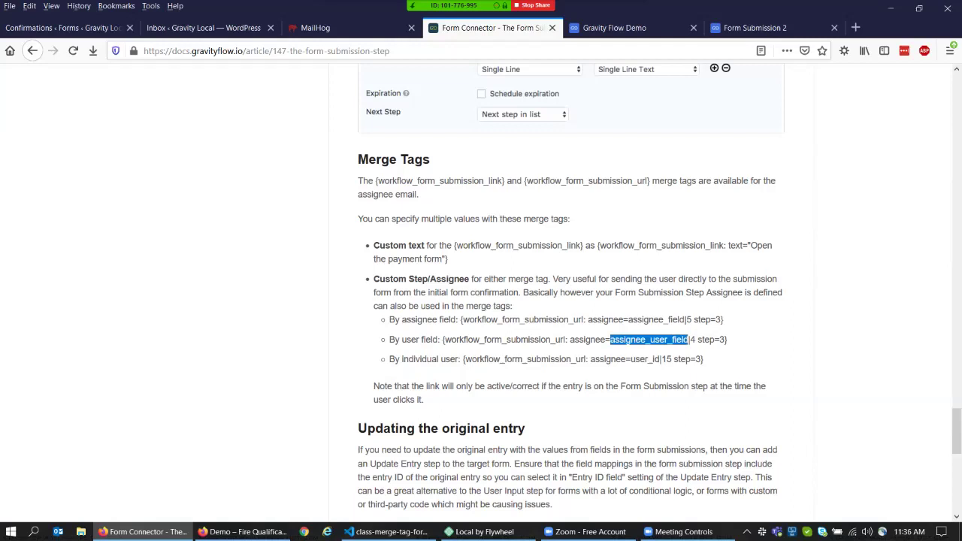
{"action": "double_click", "coordinate": [657, 320]}
{"action": "double_click", "coordinate": [688, 319]}
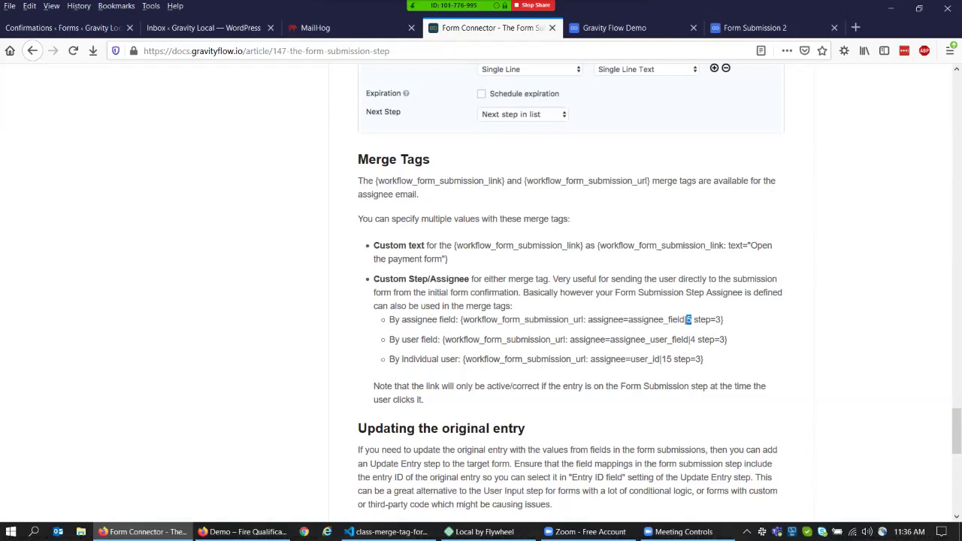
{"action": "left_click", "coordinate": [203, 28]}
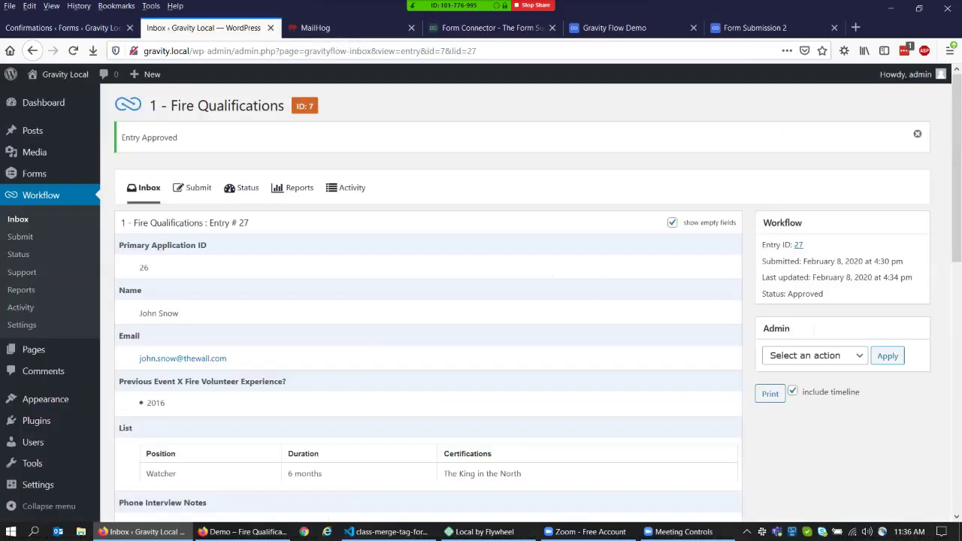
{"action": "left_click", "coordinate": [64, 27]}
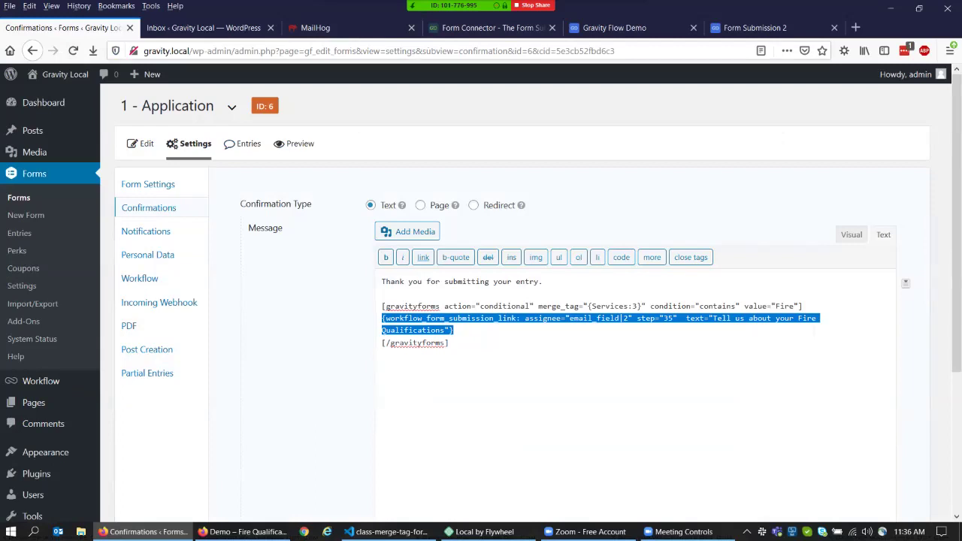
Step: Highlight step 35 and the whole workflow_form_submission_link merge tag in the confirmation
{"action": "double_click", "coordinate": [668, 318]}
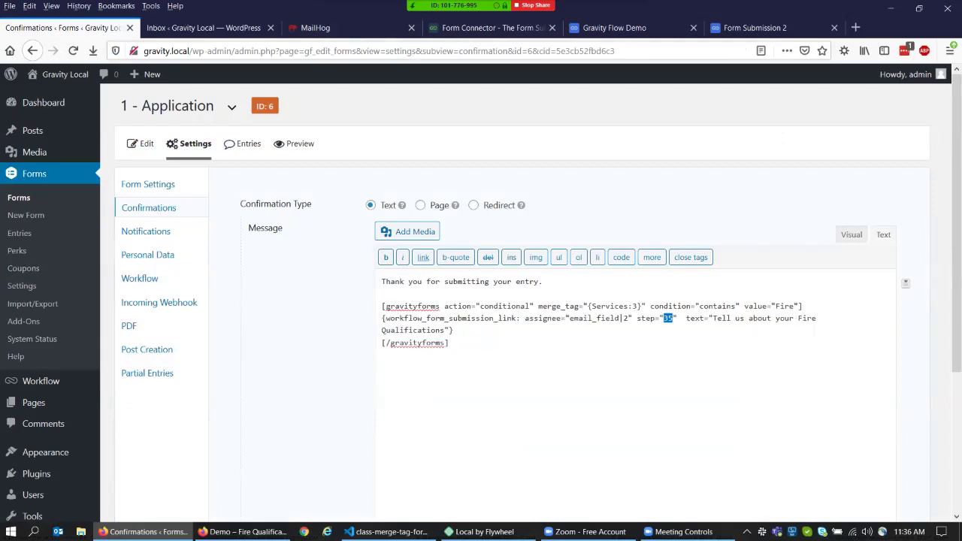
{"action": "key", "text": "Down"}
{"action": "key", "text": "shift+Up"}
{"action": "key", "text": "shift+Home"}
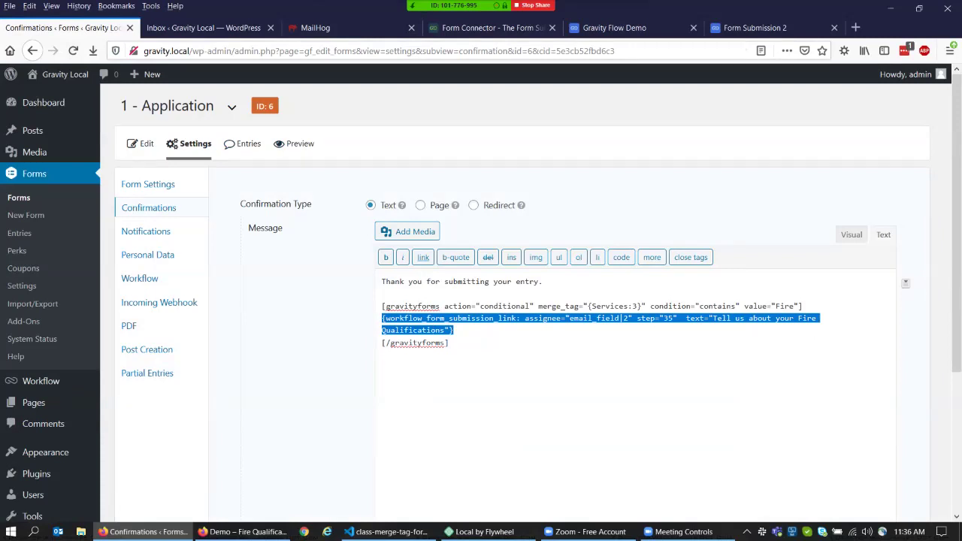
Step: Highlight the conditional shortcode, its {Services:3} merge tag and condition value Fire
{"action": "left_click_drag", "start_coordinate": [382, 306], "coordinate": [533, 306]}
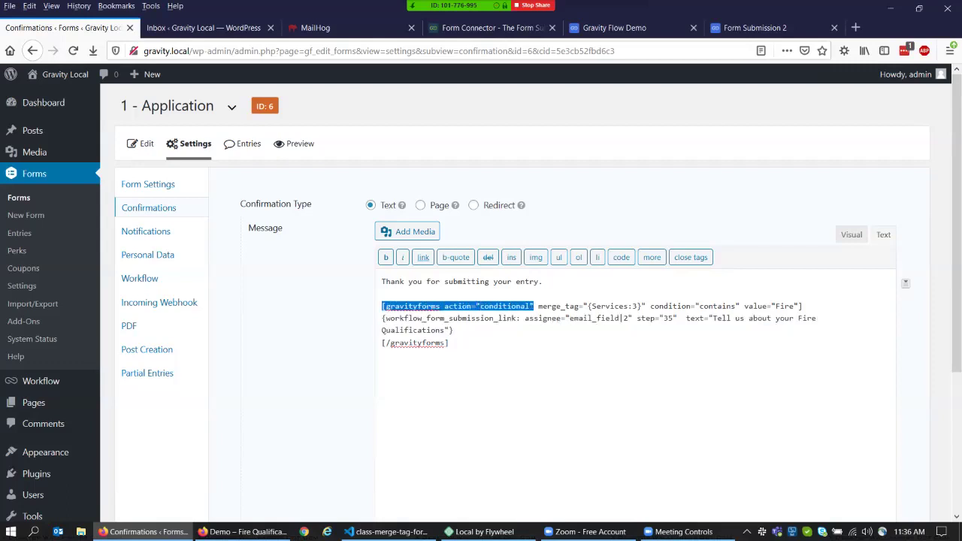
{"action": "left_click_drag", "start_coordinate": [803, 306], "coordinate": [382, 306]}
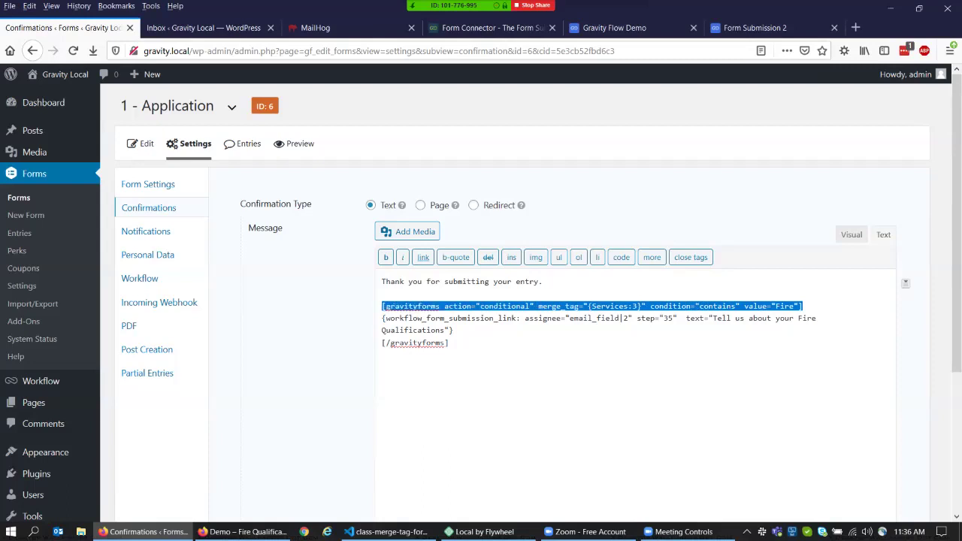
{"action": "mouse_move", "coordinate": [454, 330]}
{"action": "left_mouse_down"}
{"action": "mouse_move", "coordinate": [382, 306]}
{"action": "mouse_move", "coordinate": [382, 318]}
{"action": "left_mouse_up"}
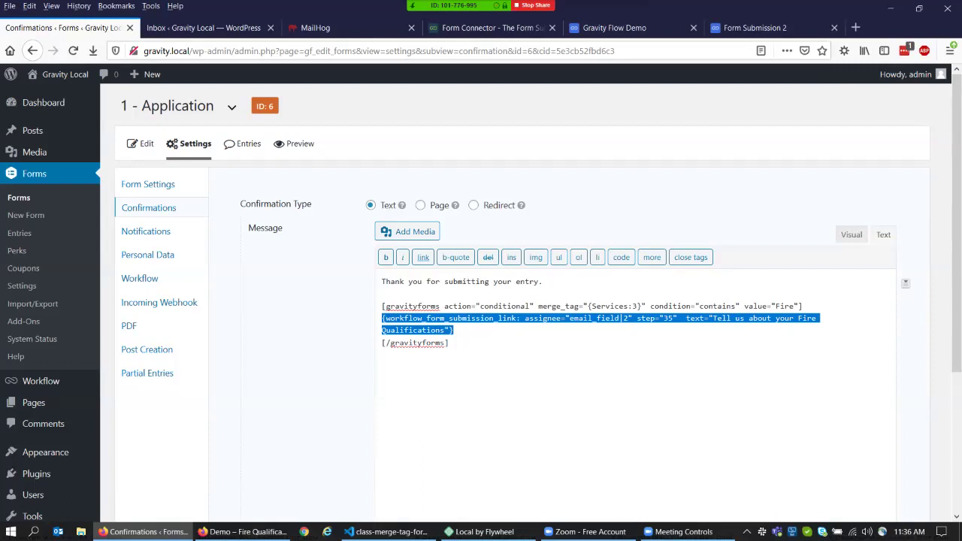
{"action": "key", "text": "Right"}
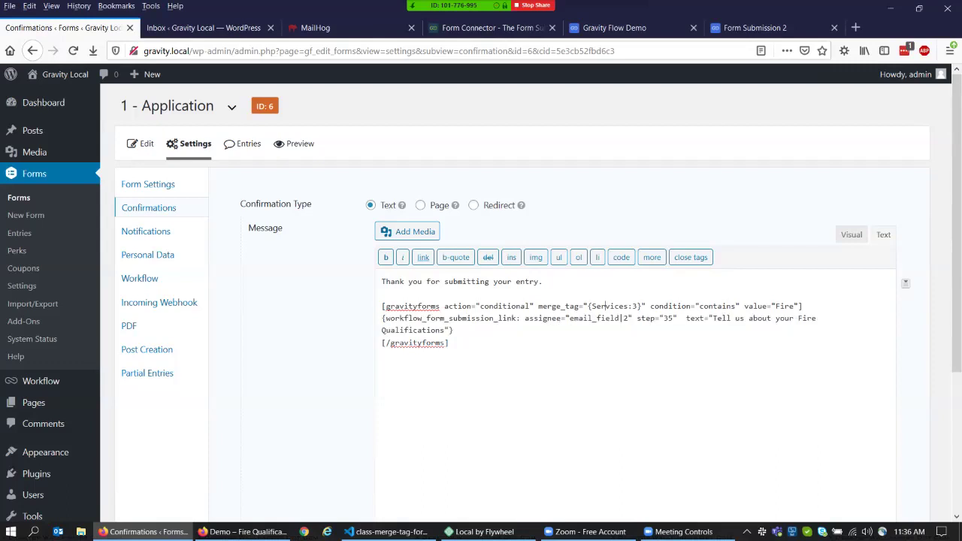
{"action": "left_click_drag", "start_coordinate": [588, 306], "coordinate": [640, 306]}
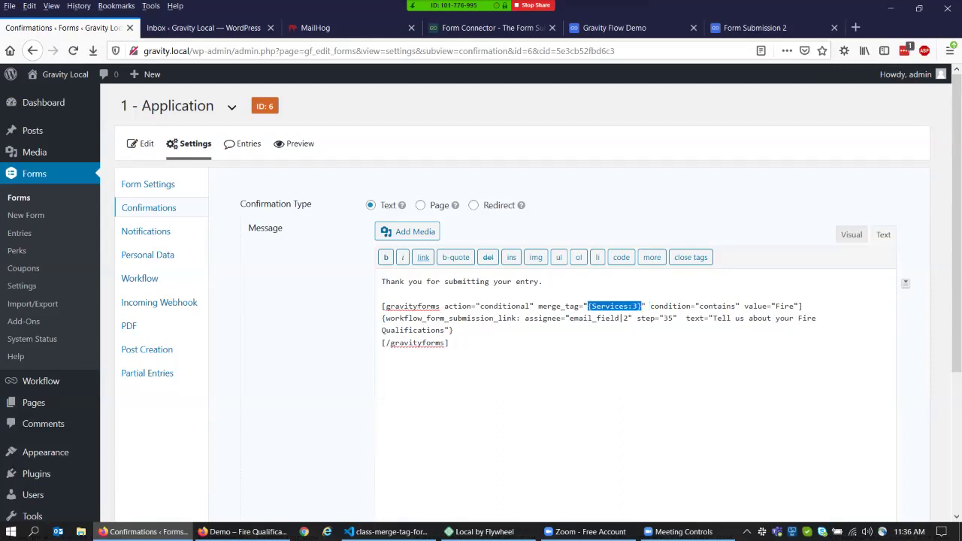
{"action": "double_click", "coordinate": [785, 306]}
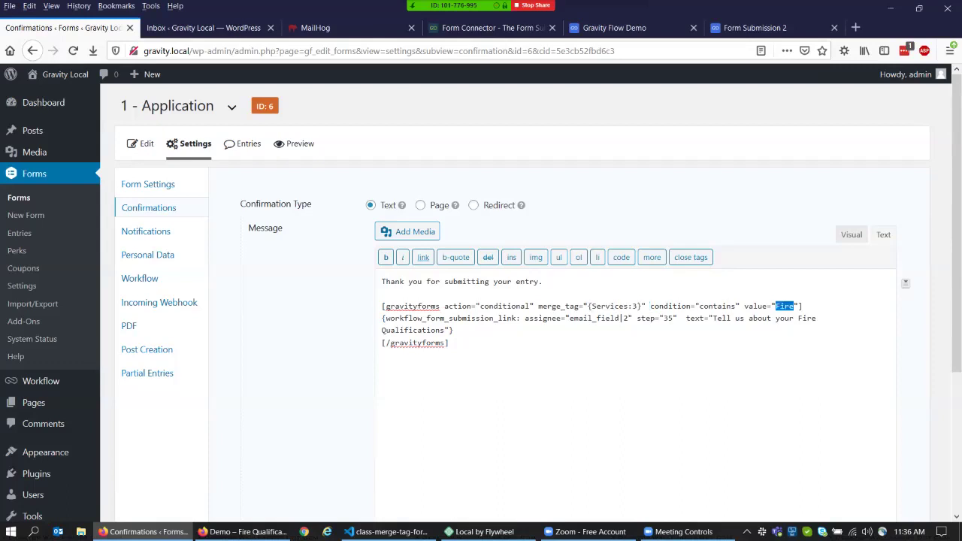
{"action": "triple_click", "coordinate": [526, 318]}
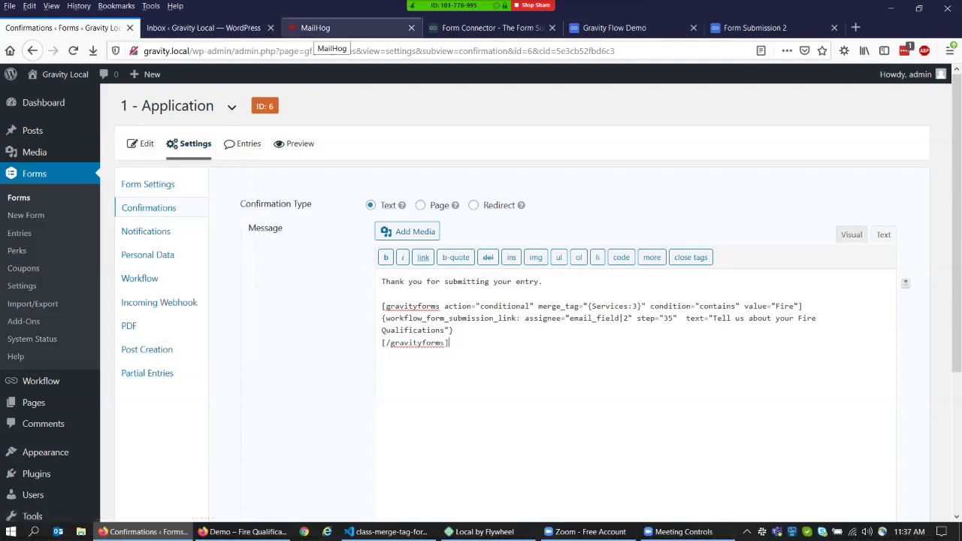
{"action": "left_click", "coordinate": [323, 28]}
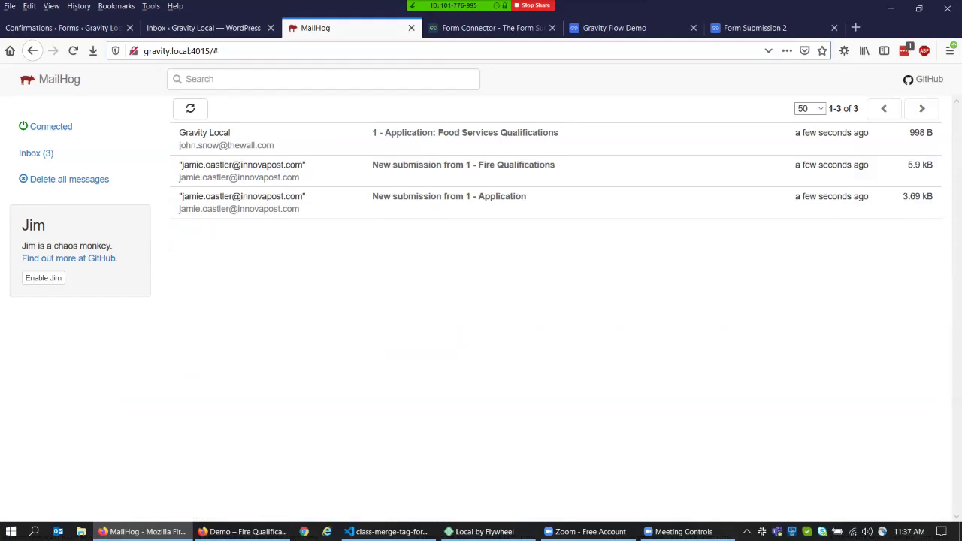
Step: Open the Food Services Qualifications email and copy its form link
{"action": "left_click", "coordinate": [465, 135]}
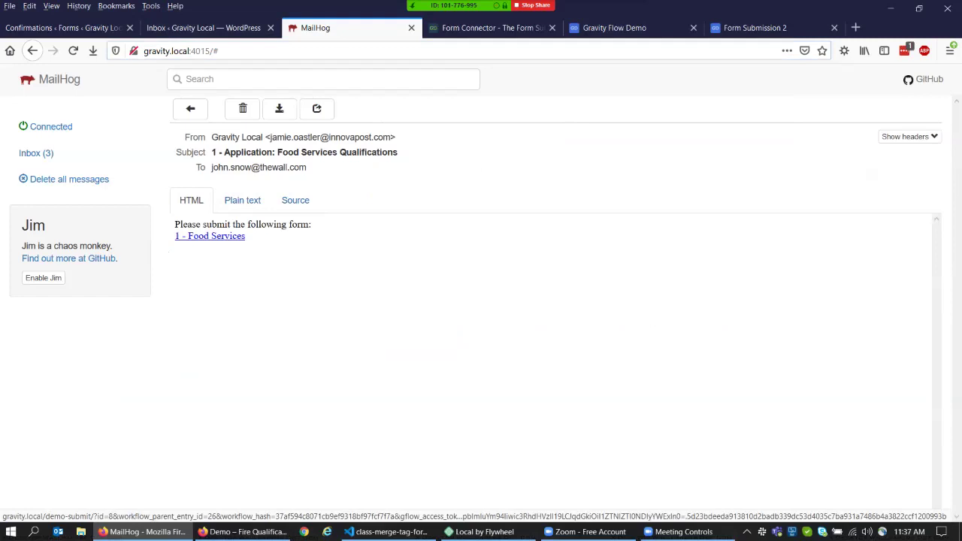
{"action": "right_click", "coordinate": [213, 235]}
{"action": "left_click", "coordinate": [268, 318]}
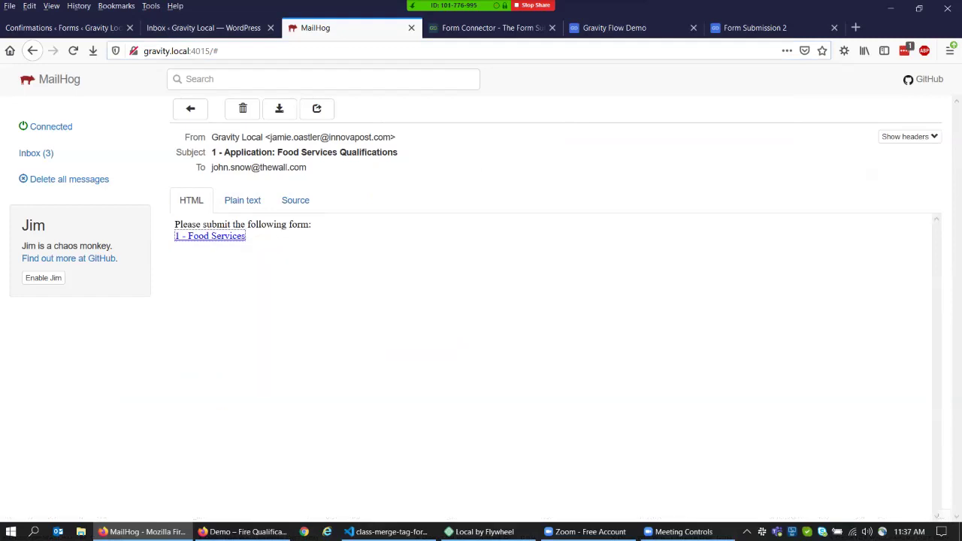
Step: Load the copied link in the demo tab to show the prefilled Food Services form
{"action": "left_click", "coordinate": [614, 28]}
{"action": "key", "text": "ctrl+l"}
{"action": "key", "text": "ctrl+v"}
{"action": "key", "text": "Return"}
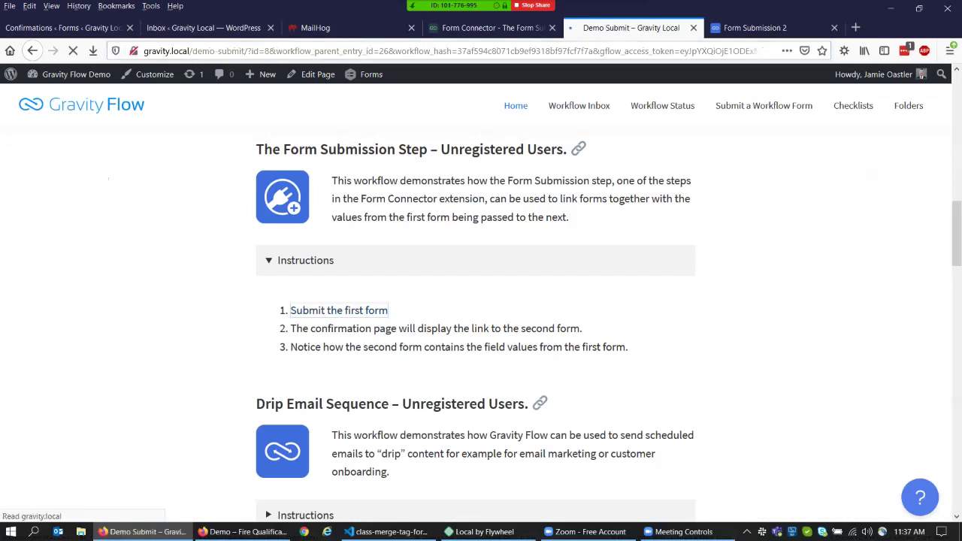
{"action": "scroll", "coordinate": [481, 301], "scroll_direction": "down", "scroll_amount": 3}
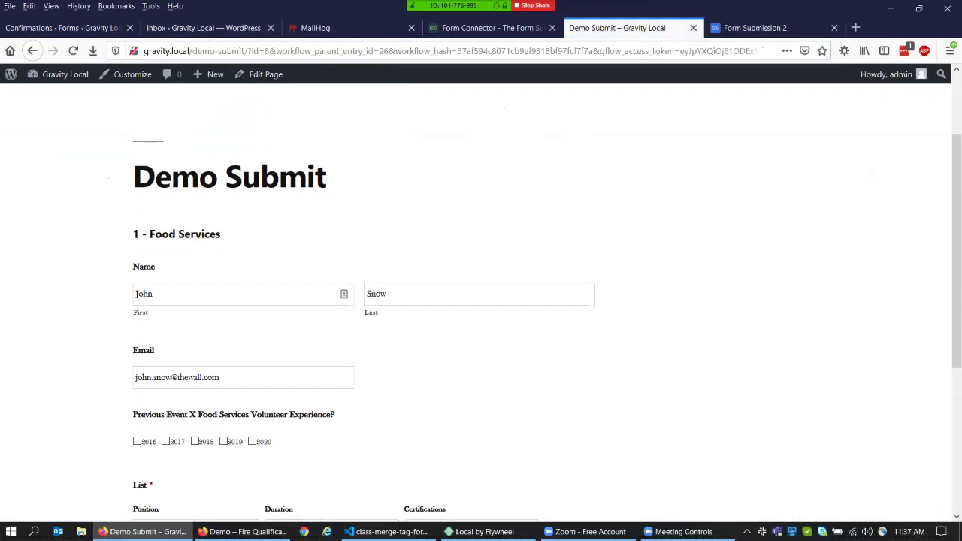
{"action": "scroll", "coordinate": [481, 301], "scroll_direction": "down", "scroll_amount": 1}
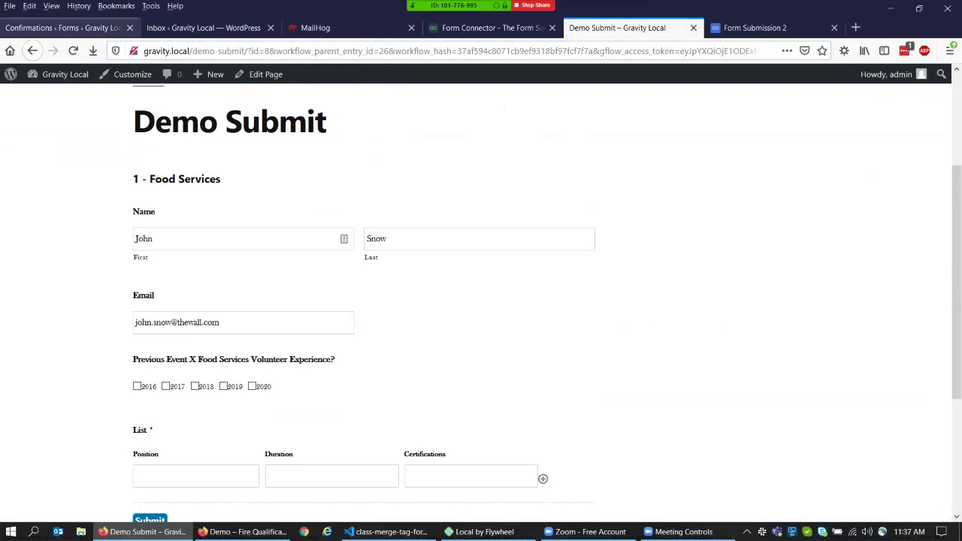
{"action": "left_click", "coordinate": [60, 28]}
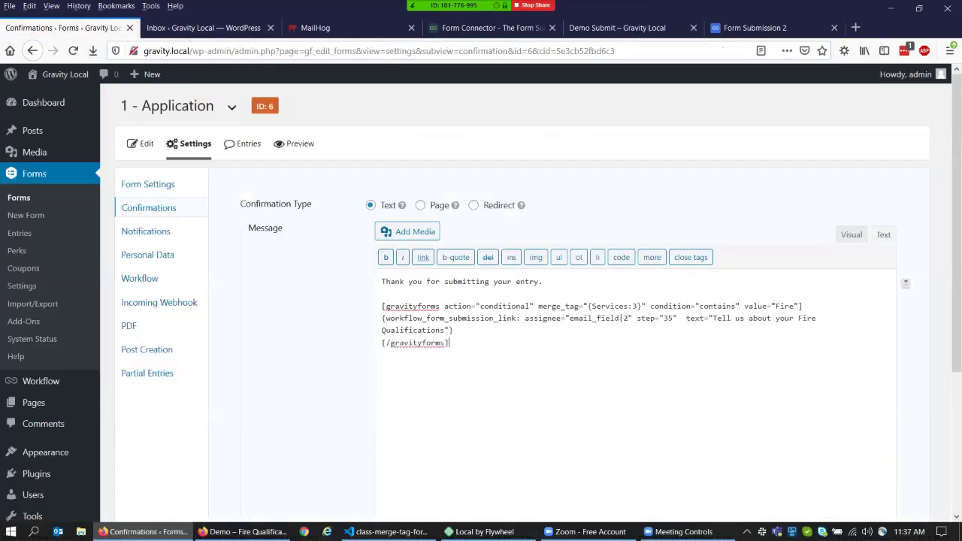
{"action": "mouse_move", "coordinate": [191, 143]}
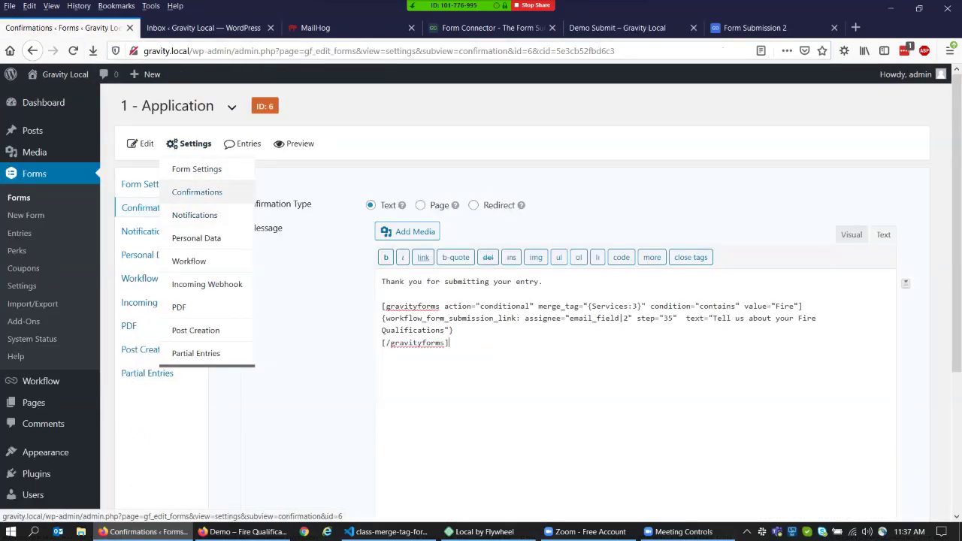
Step: Open the Application form's workflow steps list
{"action": "left_click", "coordinate": [189, 260]}
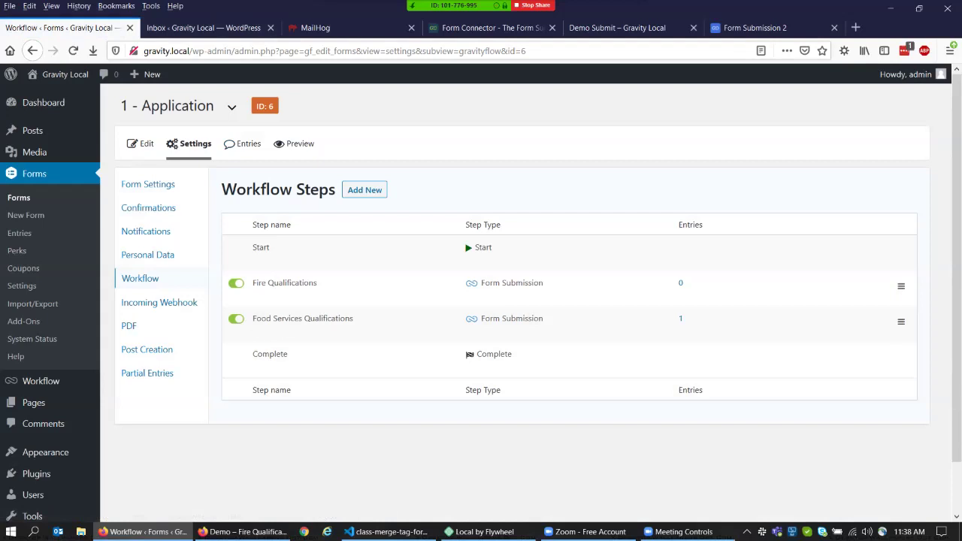
{"action": "left_click", "coordinate": [243, 531]}
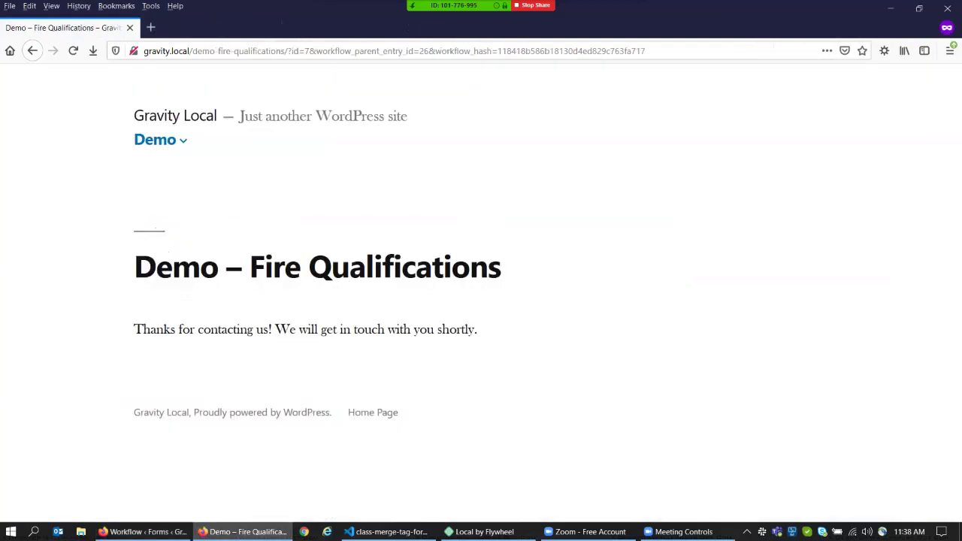
{"action": "left_click", "coordinate": [143, 532]}
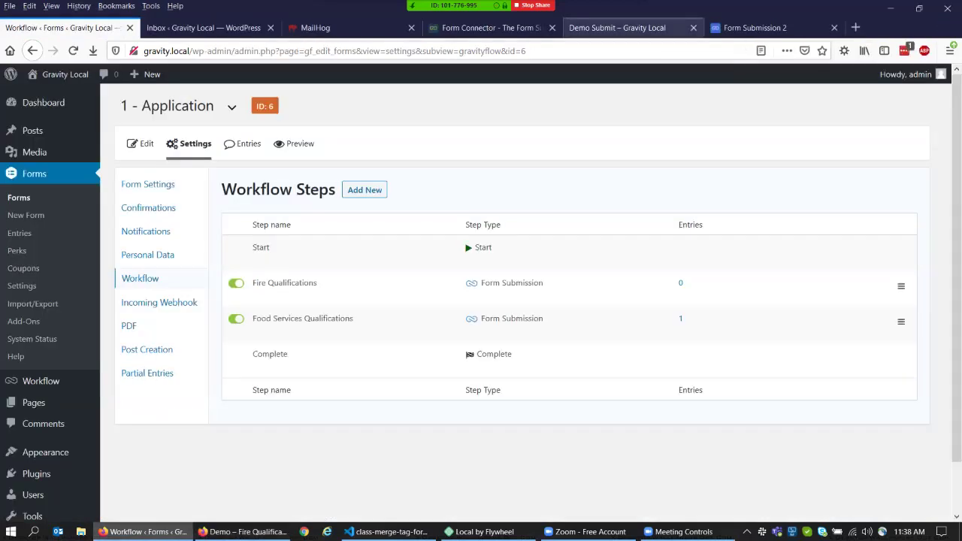
Step: Fill the list row with a, b, c, tick 2017, and submit the Food Services form
{"action": "left_click", "coordinate": [617, 28]}
{"action": "scroll", "coordinate": [481, 301], "scroll_direction": "down", "scroll_amount": 3}
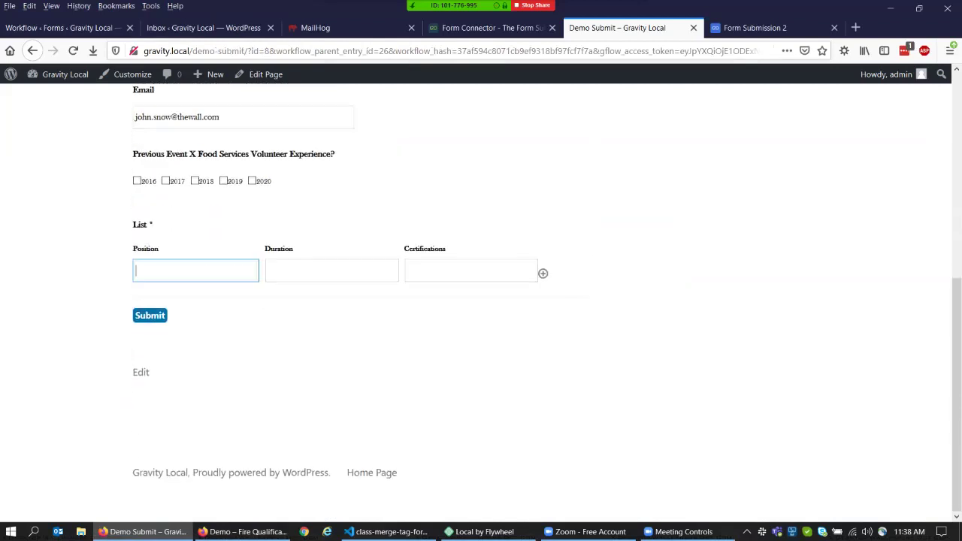
{"action": "type", "text": "a"}
{"action": "key", "text": "Tab"}
{"action": "type", "text": "b"}
{"action": "key", "text": "Tab"}
{"action": "type", "text": "c"}
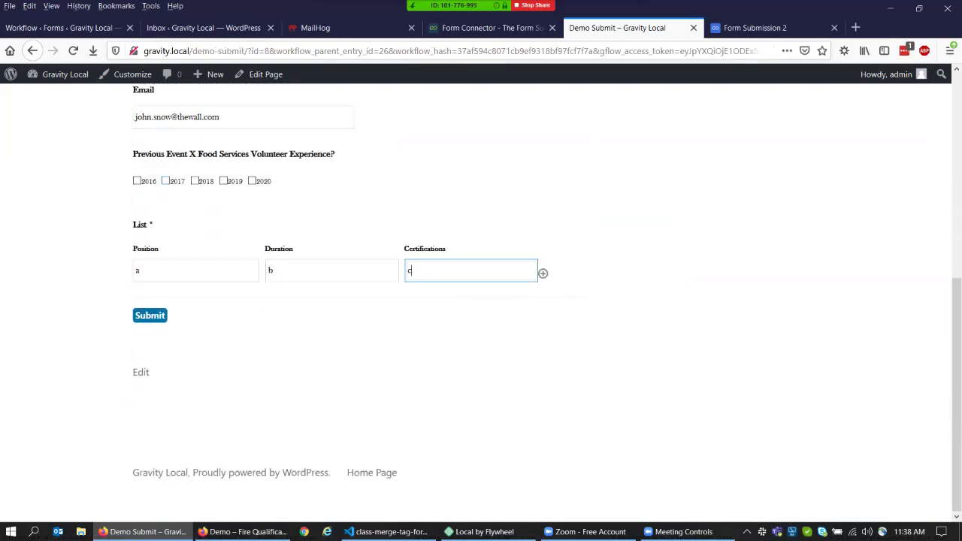
{"action": "left_click", "coordinate": [166, 181]}
{"action": "left_click", "coordinate": [149, 315]}
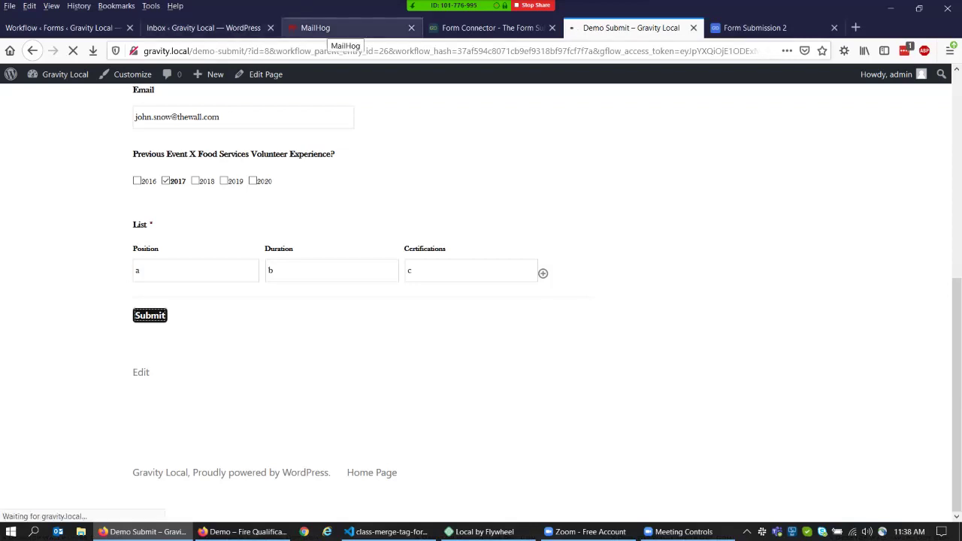
Step: Copy the Food Services form link from the email again
{"action": "left_click", "coordinate": [324, 28]}
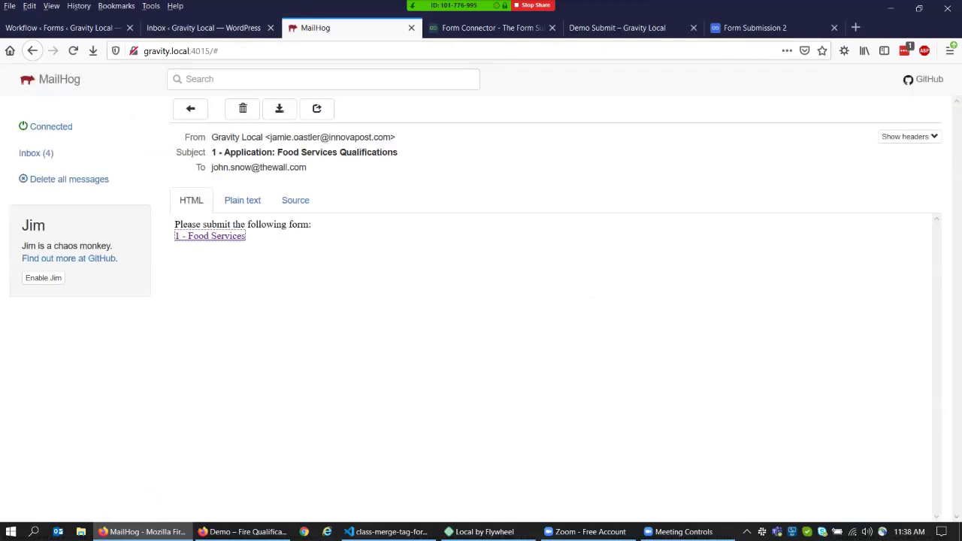
{"action": "right_click", "coordinate": [230, 237]}
{"action": "left_click", "coordinate": [285, 320]}
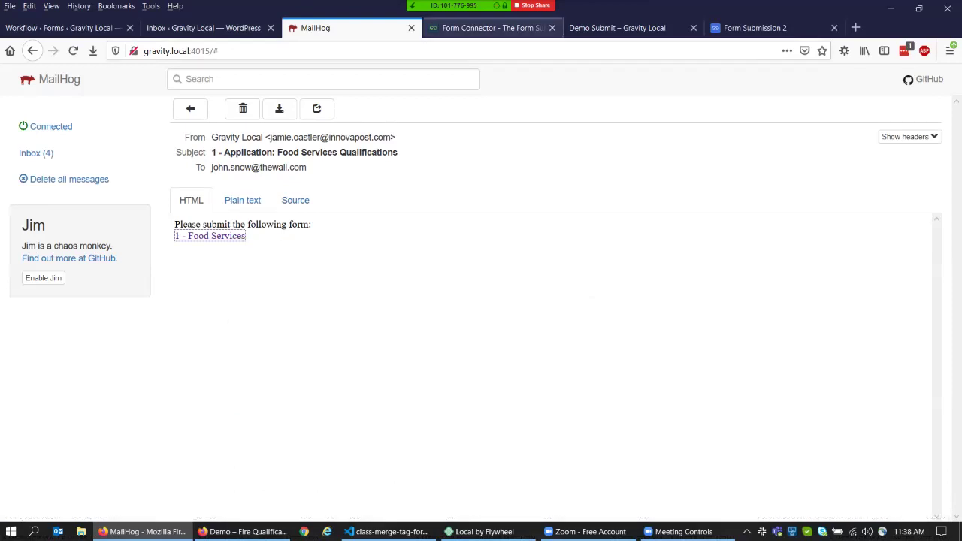
Step: Open the link in a private window, confirming it is no longer valid
{"action": "left_click", "coordinate": [949, 50]}
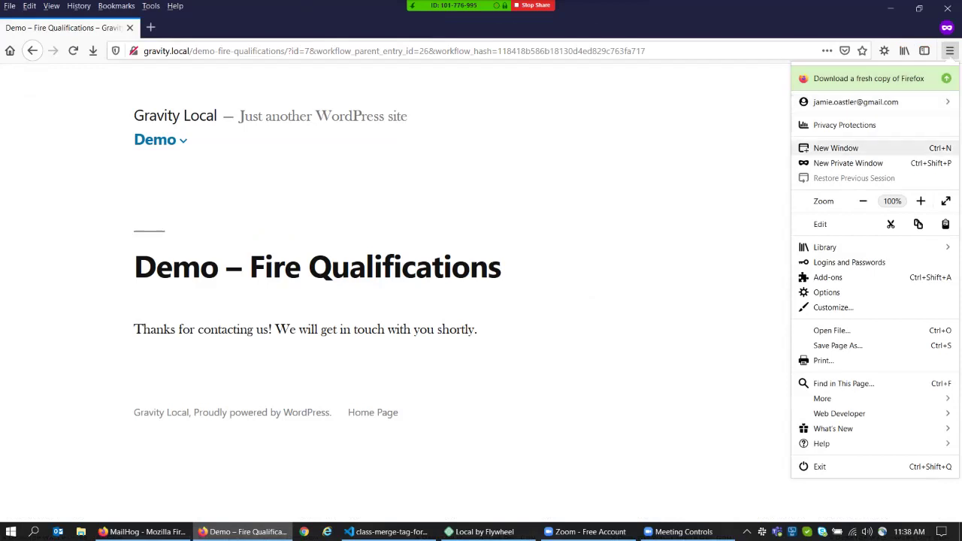
{"action": "left_click", "coordinate": [848, 163]}
{"action": "key", "text": "ctrl+v"}
{"action": "key", "text": "Return"}
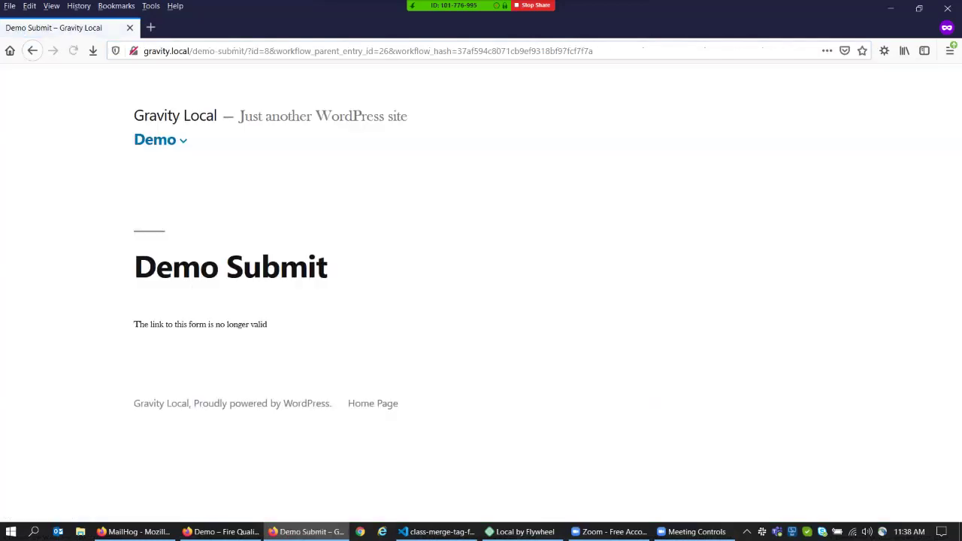
{"action": "triple_click", "coordinate": [200, 324]}
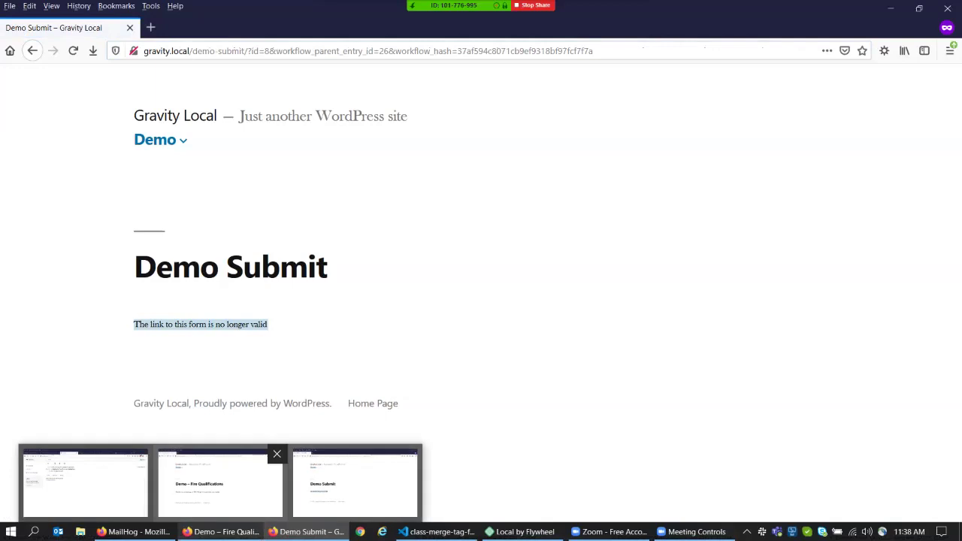
{"action": "left_click", "coordinate": [220, 481]}
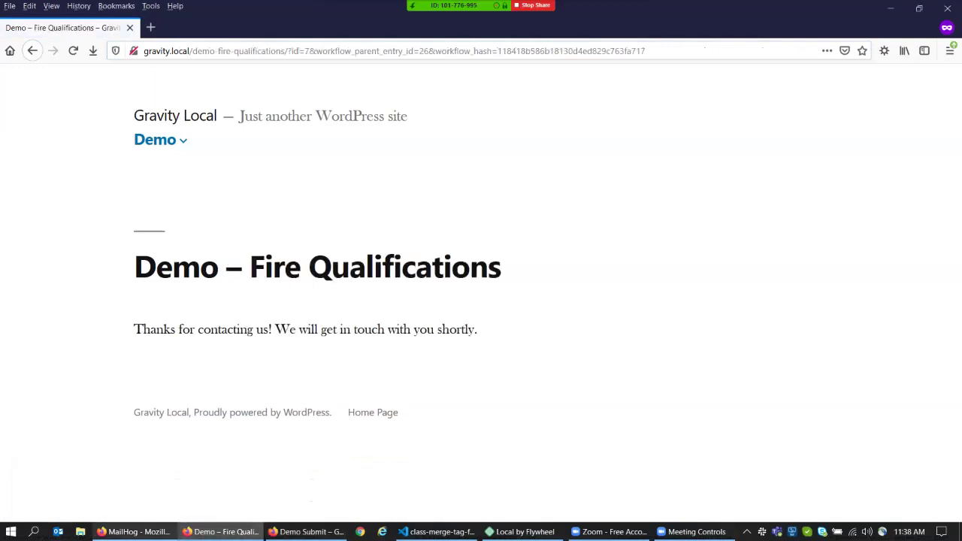
{"action": "left_click", "coordinate": [134, 531]}
{"action": "left_click", "coordinate": [203, 28]}
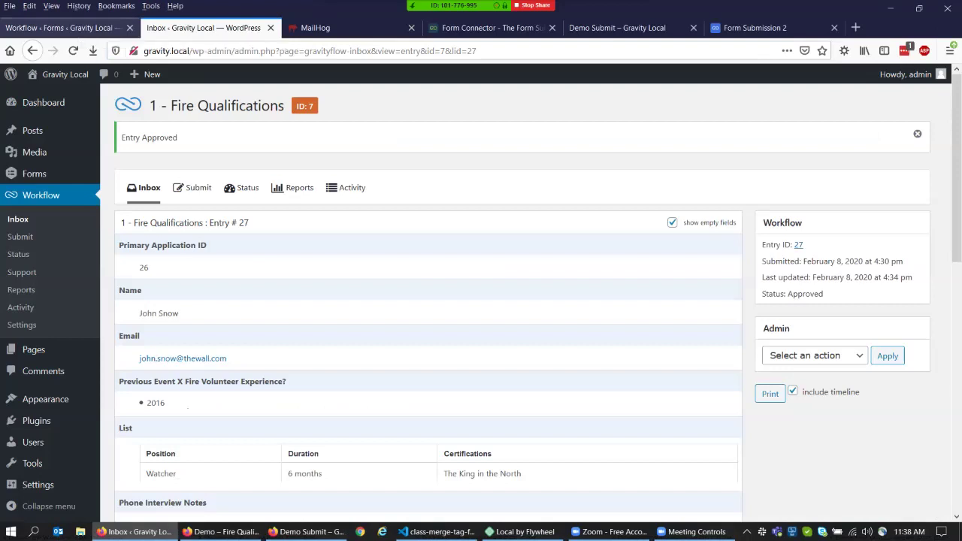
Step: Highlight the Form Connector docs' Merge Tags explanation through the link-validity note
{"action": "left_click", "coordinate": [60, 28]}
{"action": "left_click", "coordinate": [492, 28]}
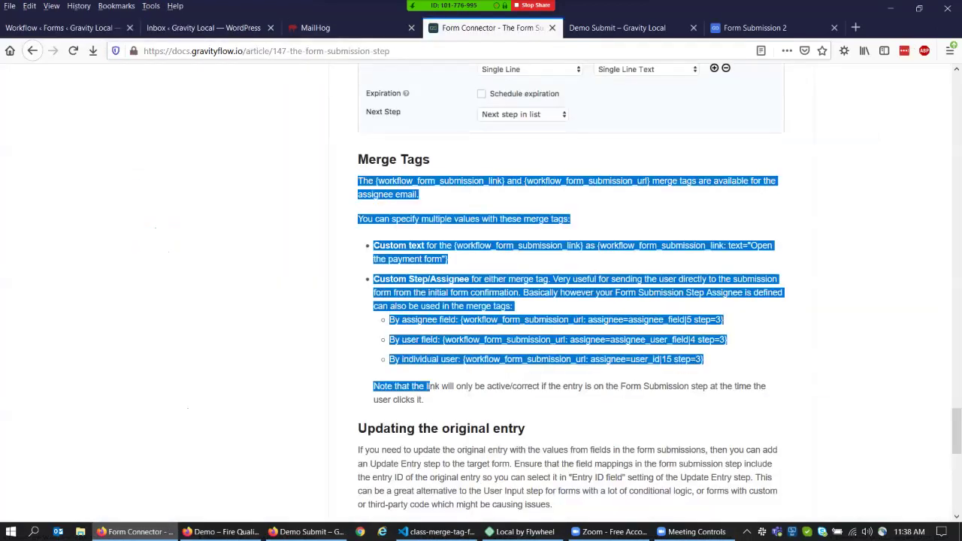
{"action": "left_click_drag", "start_coordinate": [358, 180], "coordinate": [426, 400]}
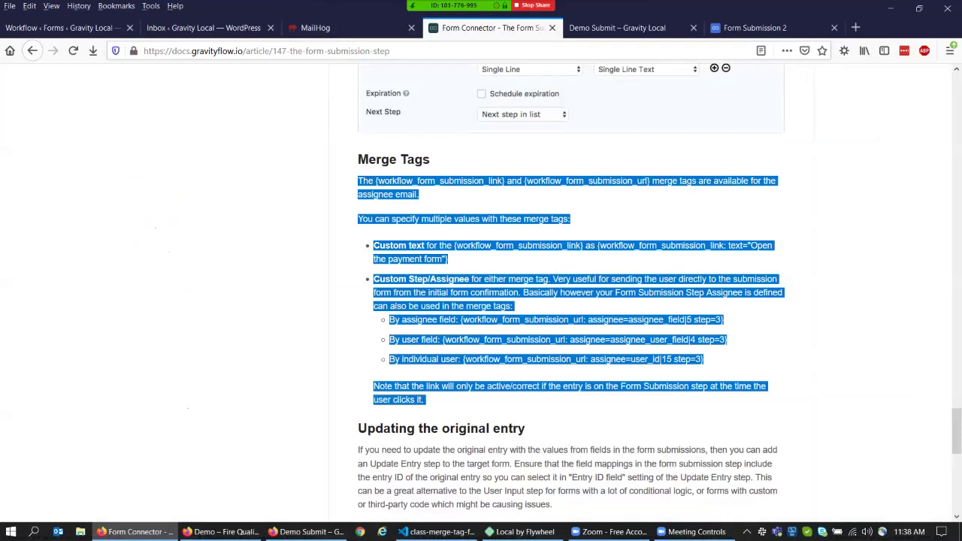